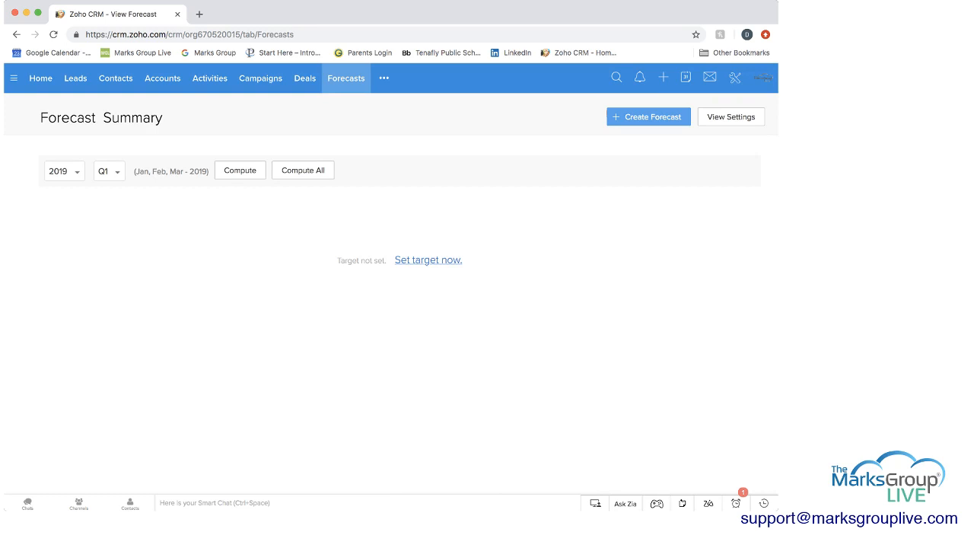
pyautogui.click(384, 78)
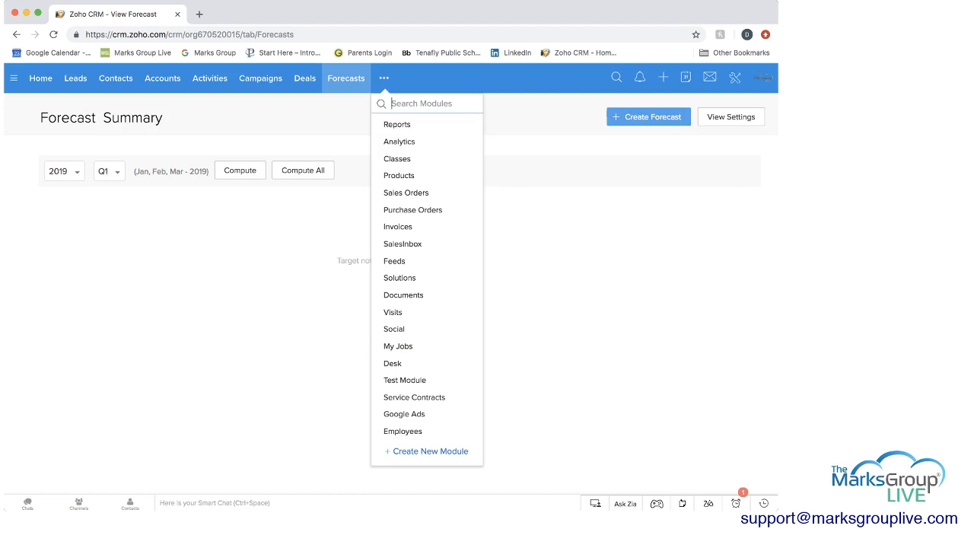
pyautogui.click(384, 78)
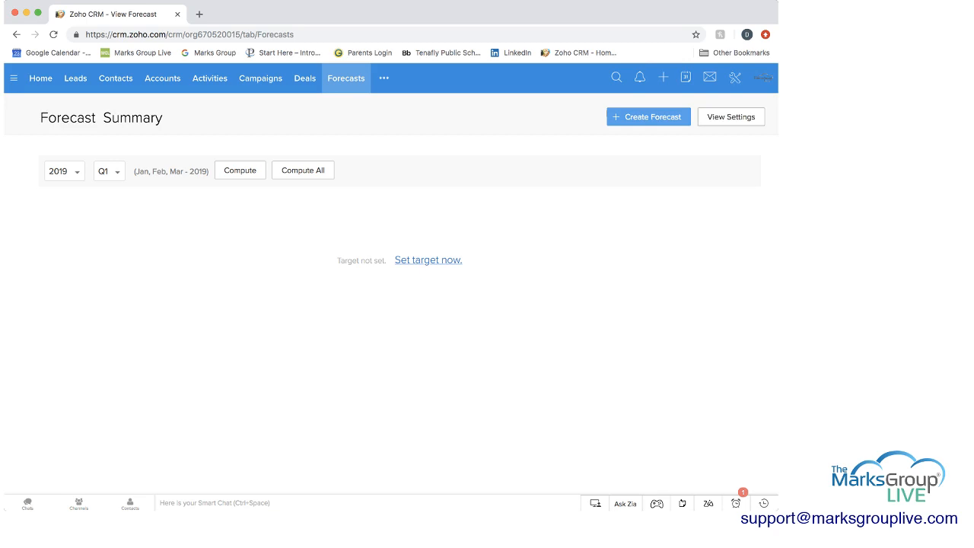
# Review the forecast settings and the available target period options, leaving the settings without saving
pyautogui.click(731, 118)
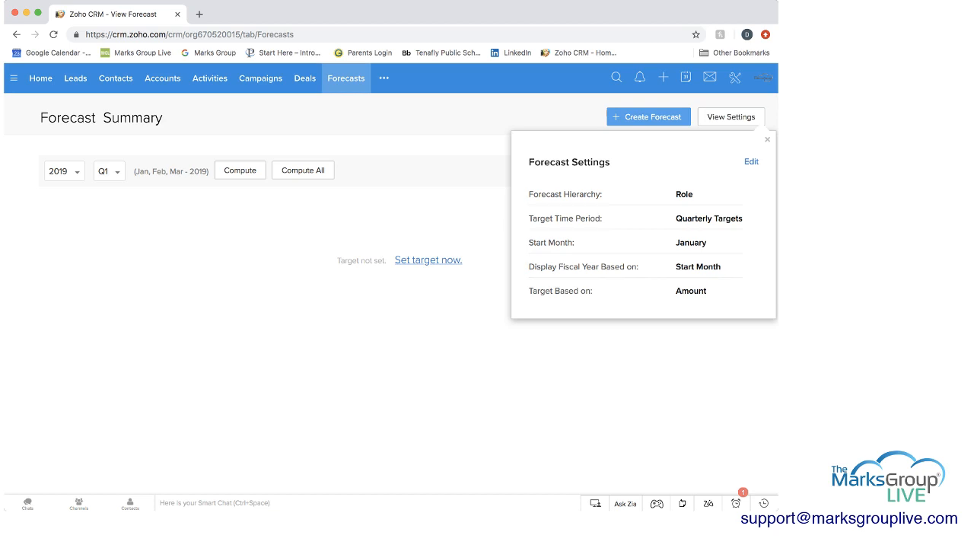
pyautogui.click(767, 139)
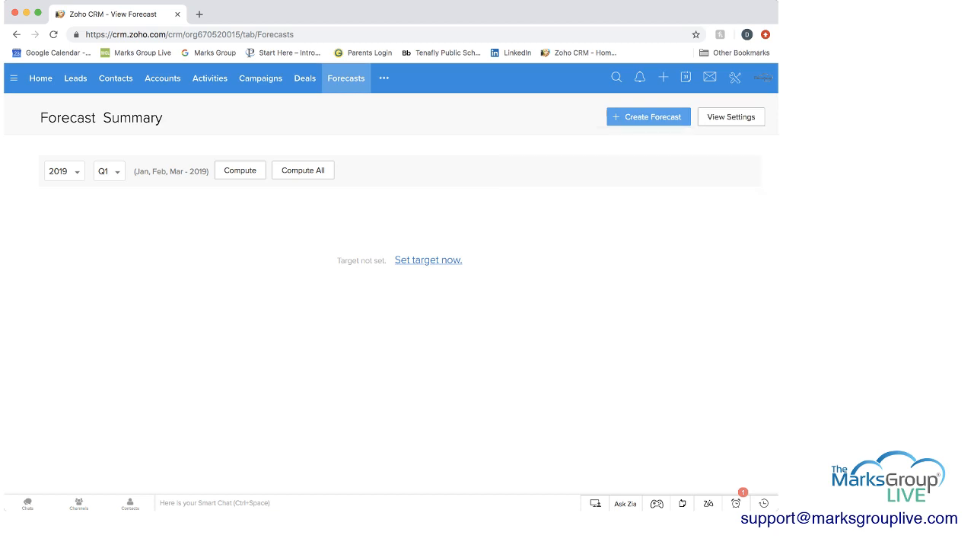
pyautogui.click(731, 117)
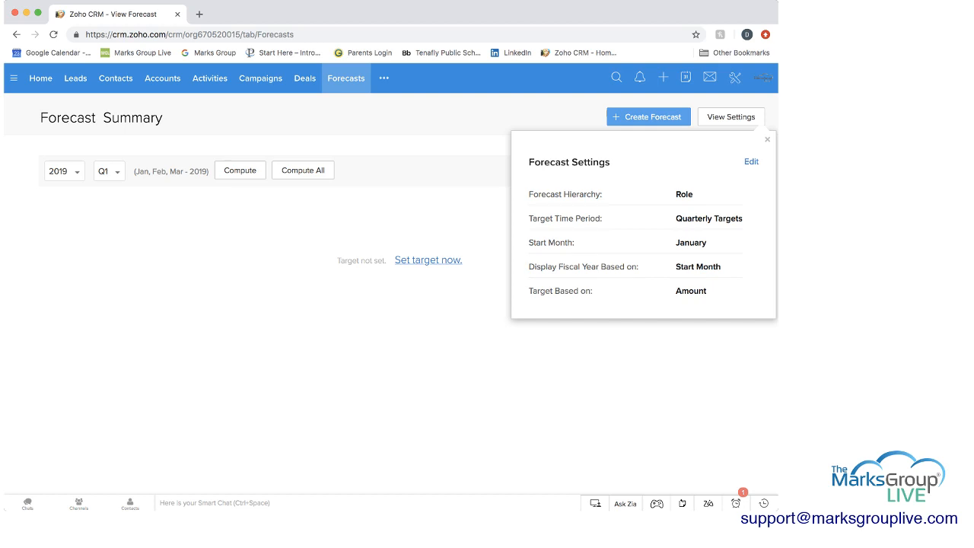
pyautogui.click(751, 161)
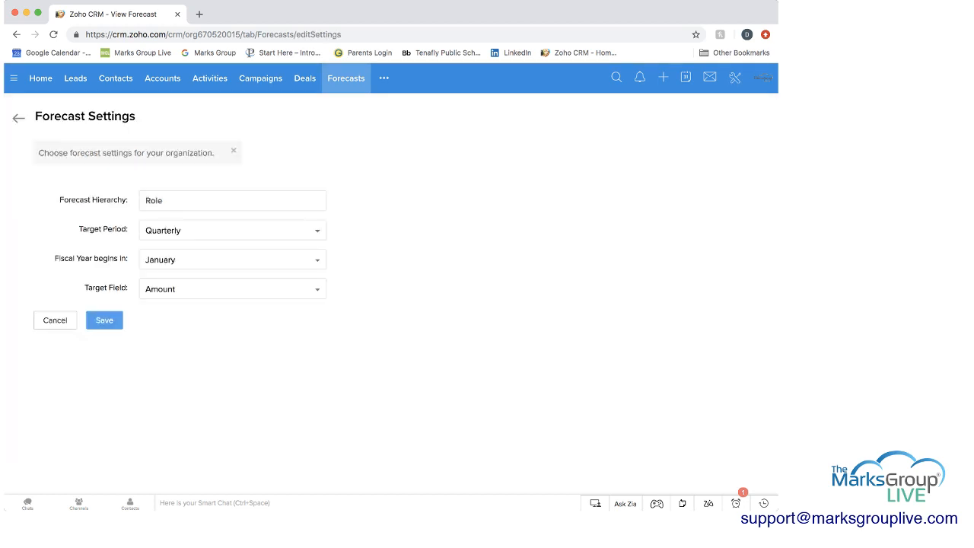
pyautogui.click(233, 230)
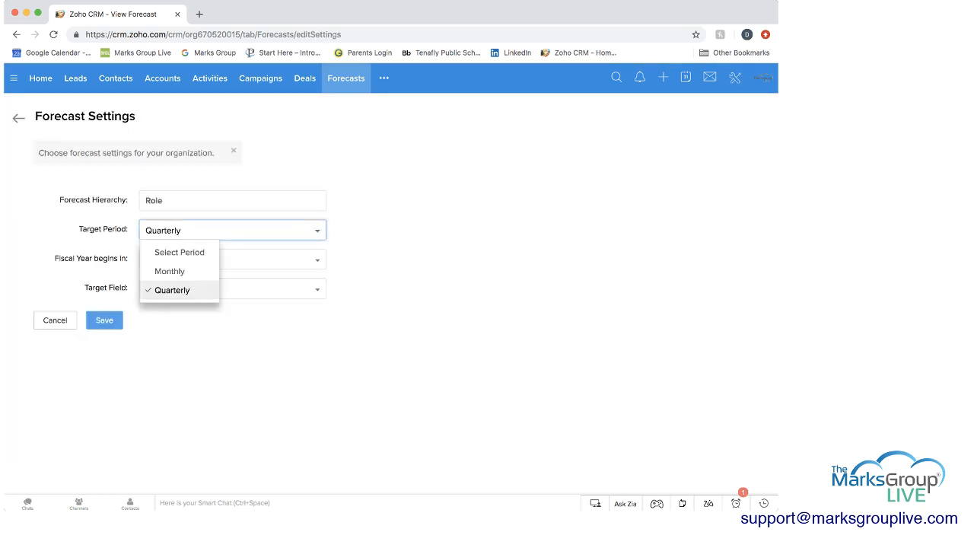
pyautogui.click(233, 230)
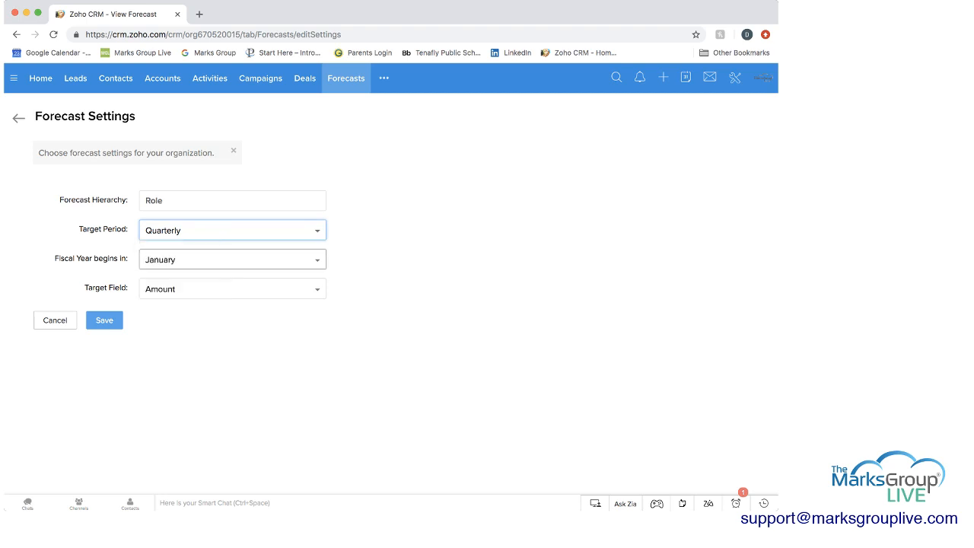
pyautogui.click(55, 319)
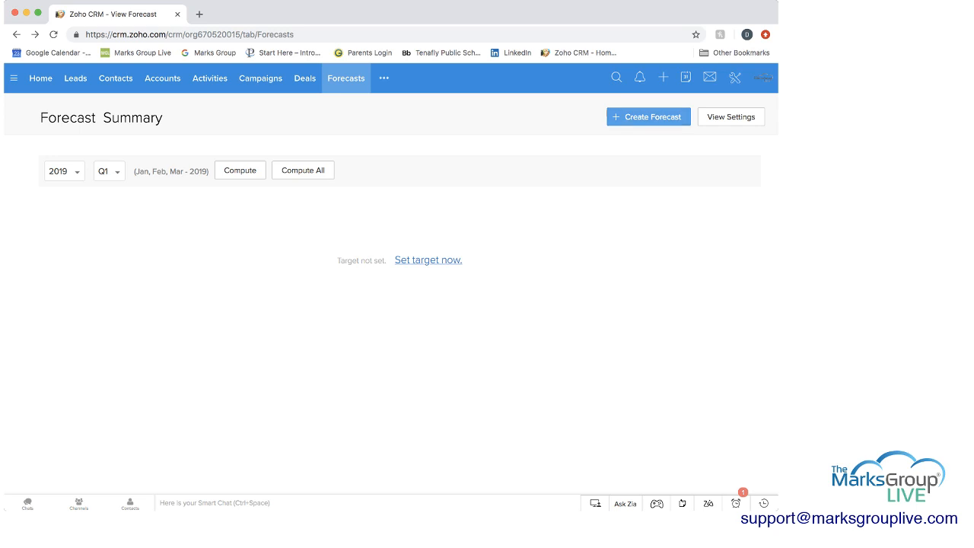
# Start setting a forecast target for the CEO role with 2019 and Q1 as the target period
pyautogui.click(428, 260)
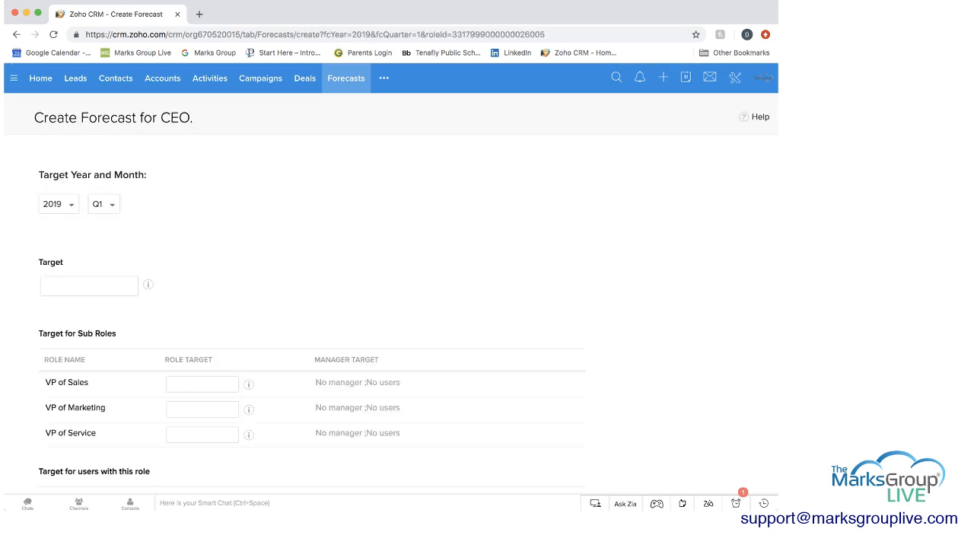
pyautogui.scroll(-1, 389, 289)
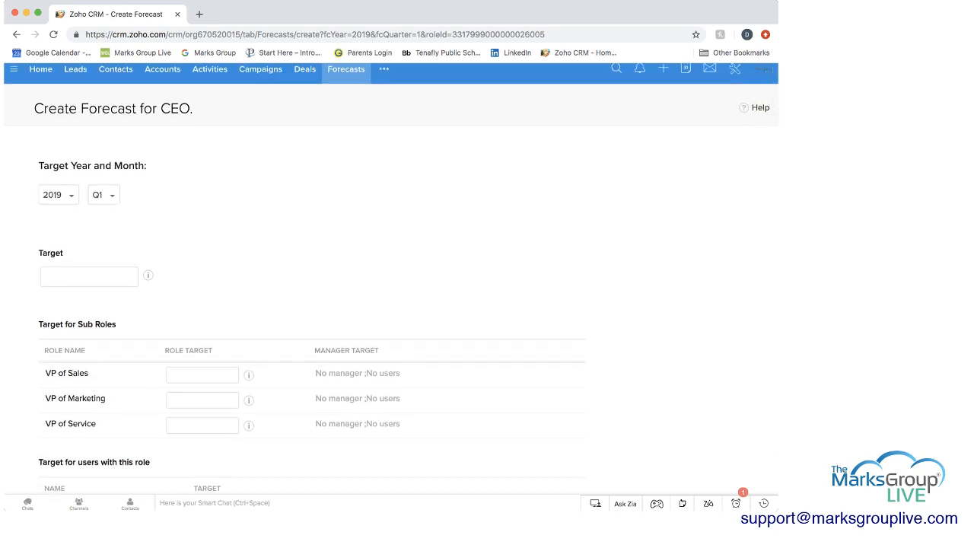
pyautogui.click(104, 195)
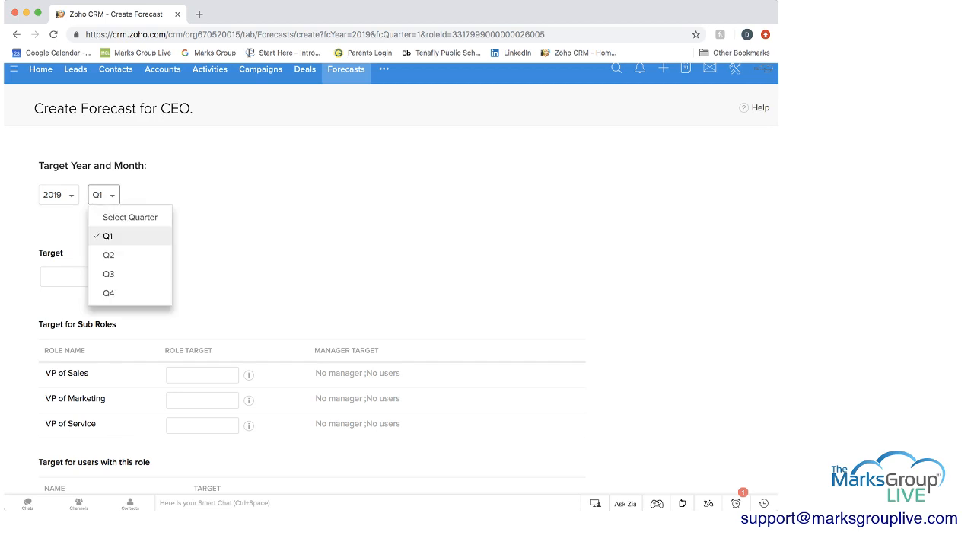
pyautogui.click(108, 236)
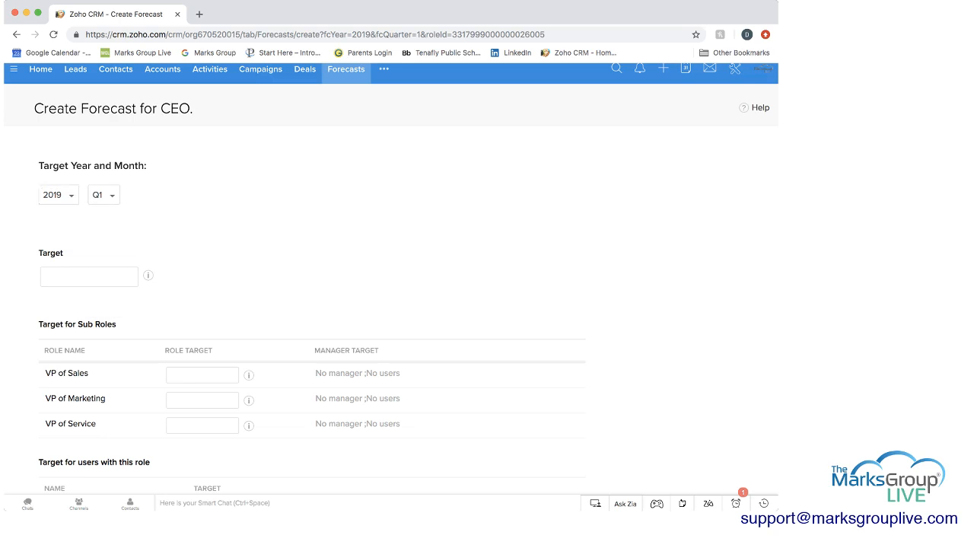
# Check the CEO role's current and previous target details and set its overall target to 150000
pyautogui.click(89, 277)
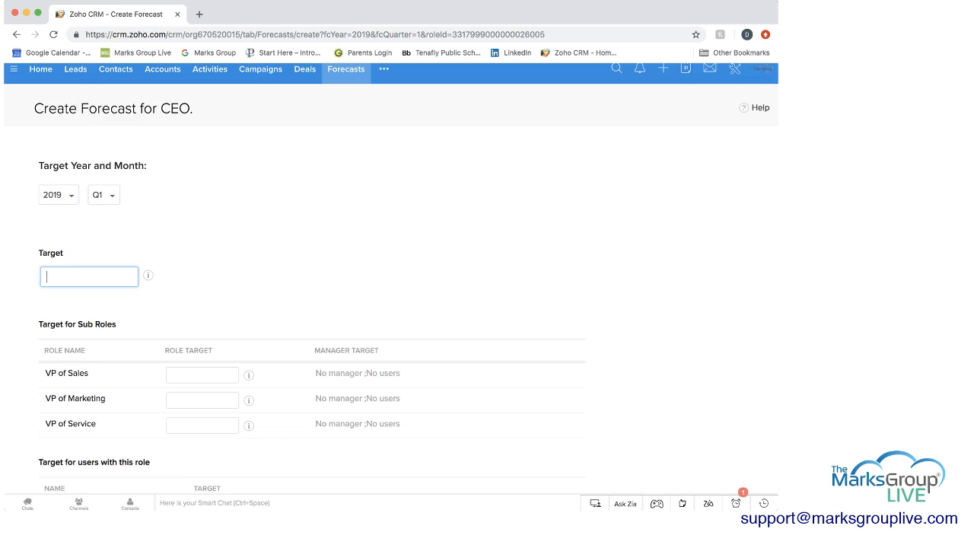
pyautogui.click(148, 275)
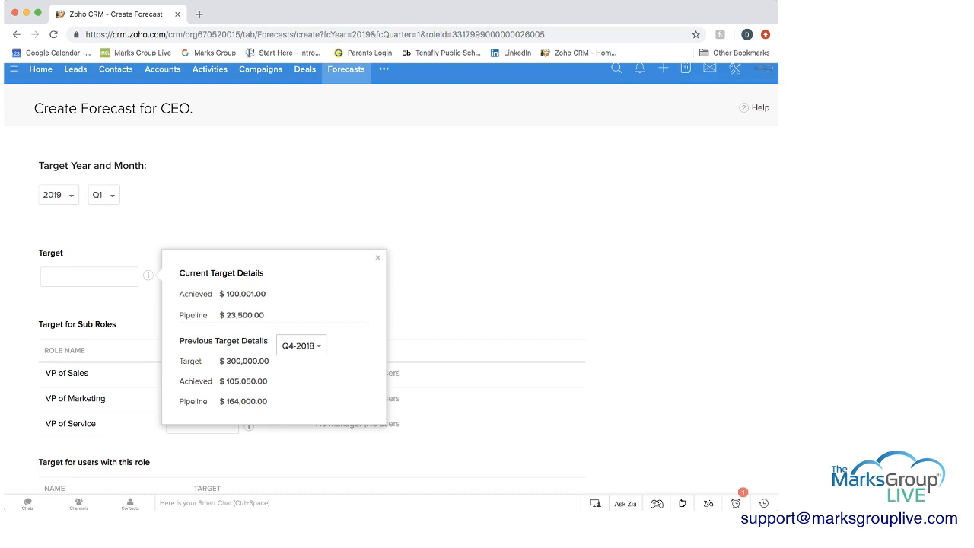
pyautogui.scroll(-1, 391, 281)
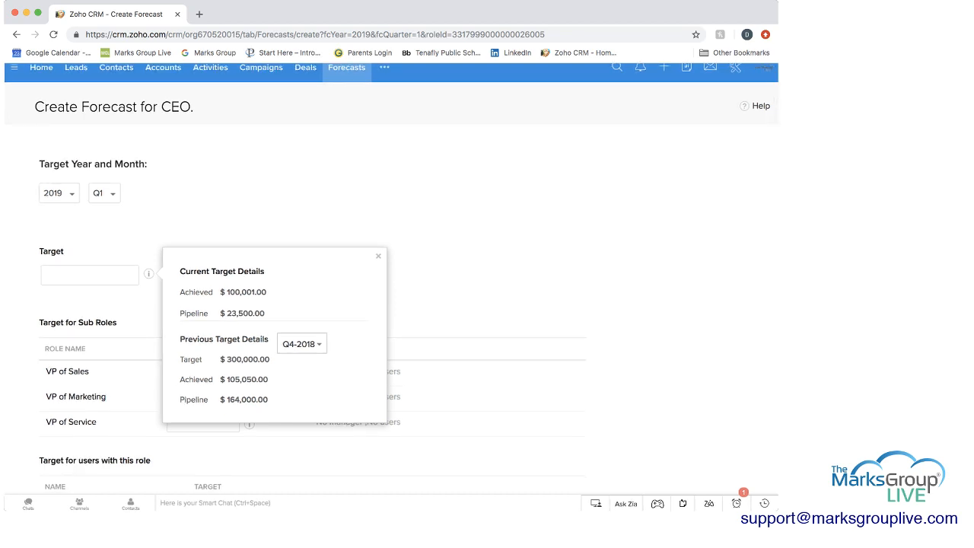
pyautogui.scroll(1, 391, 281)
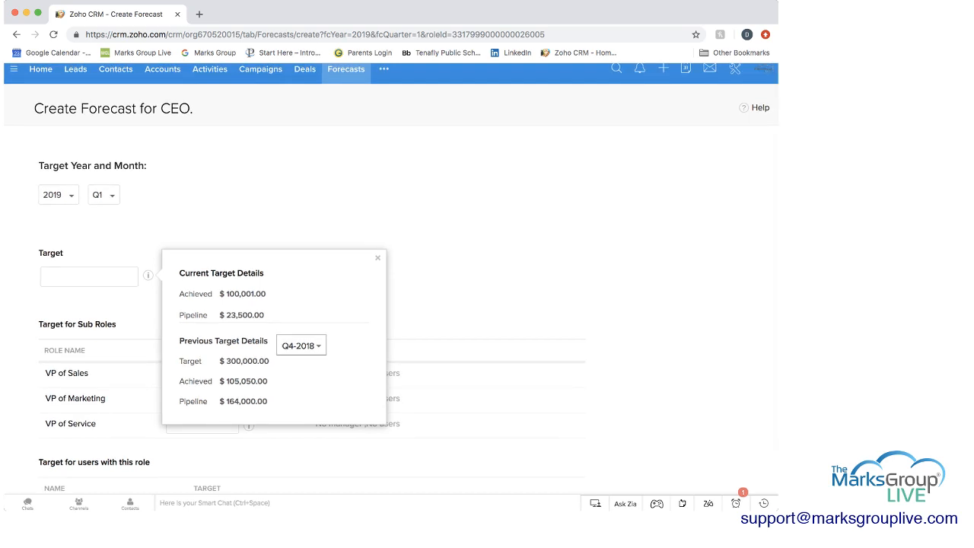
pyautogui.scroll(1, 391, 281)
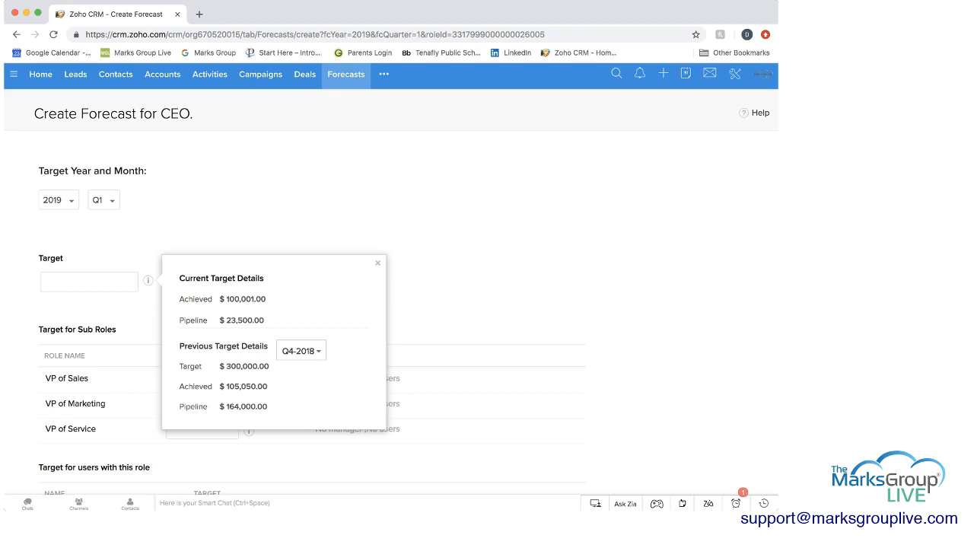
pyautogui.scroll(-1, 391, 280)
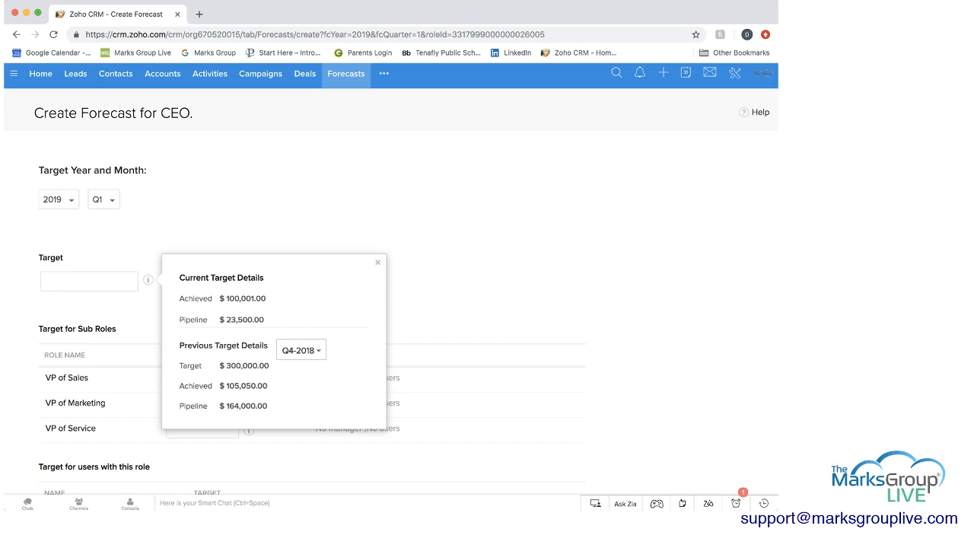
pyautogui.click(89, 281)
pyautogui.write('1')
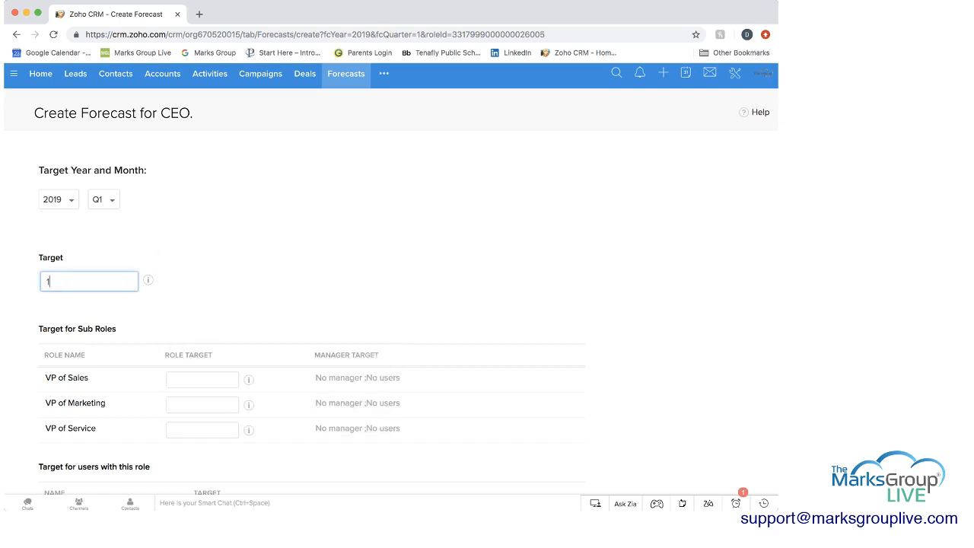
pyautogui.write('50000')
# Set the sub-role targets to 75000 for VP of Sales, 25000 for VP of Marketing and 10000 for VP of Service
pyautogui.click(202, 379)
pyautogui.scroll(-3, 391, 278)
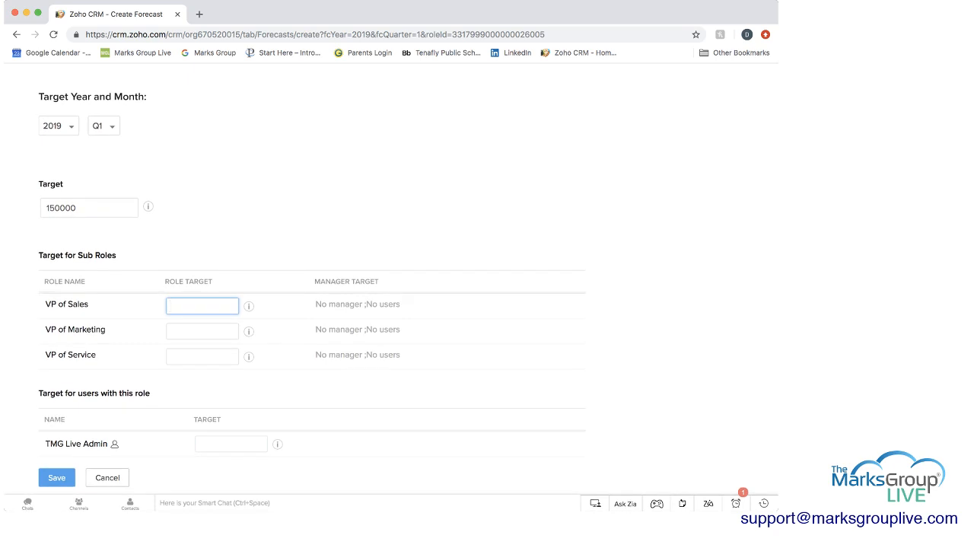
pyautogui.click(249, 306)
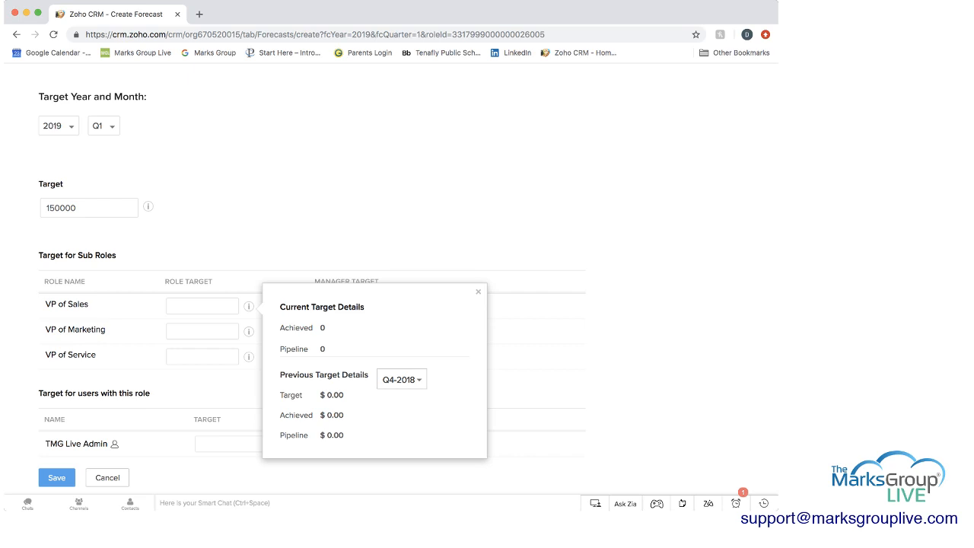
pyautogui.click(201, 306)
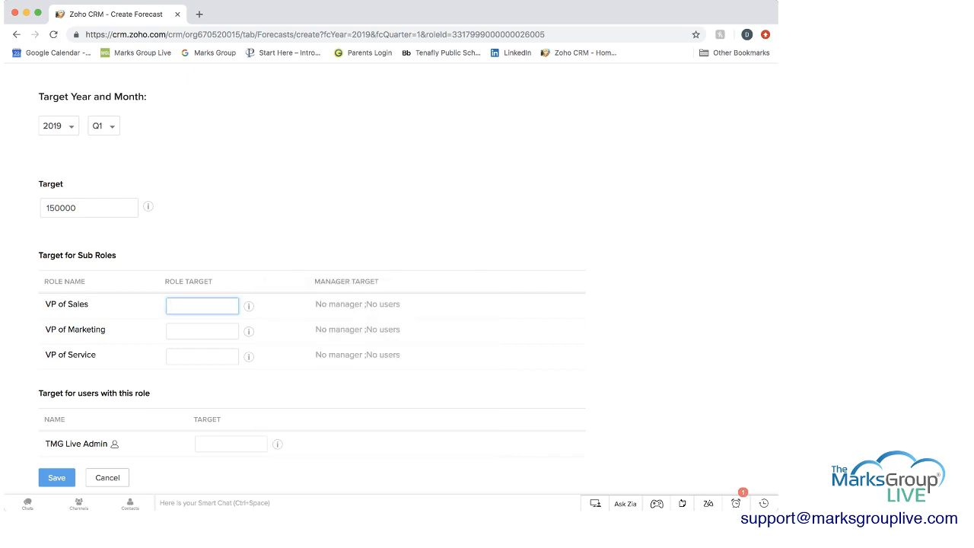
pyautogui.write('75000')
pyautogui.press('Tab')
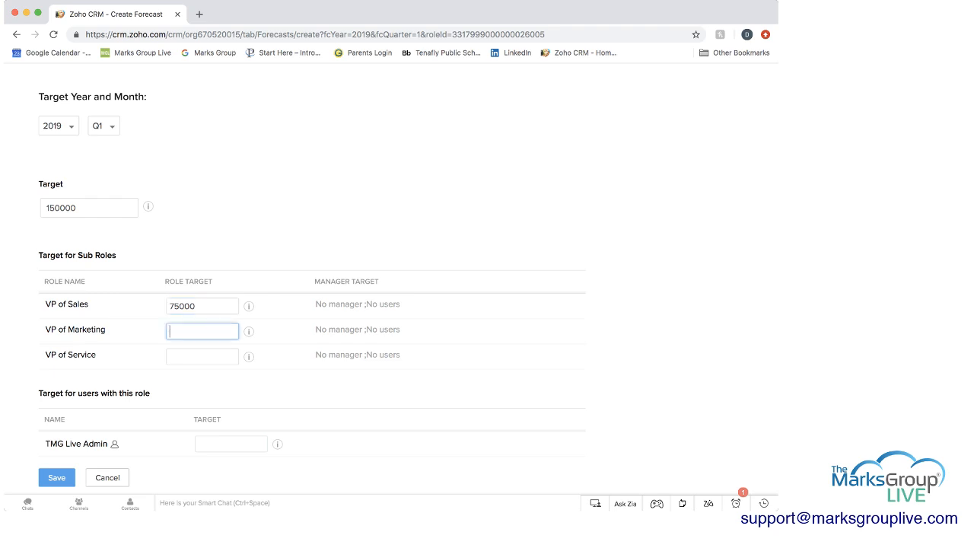
pyautogui.write('25000')
pyautogui.press('Tab')
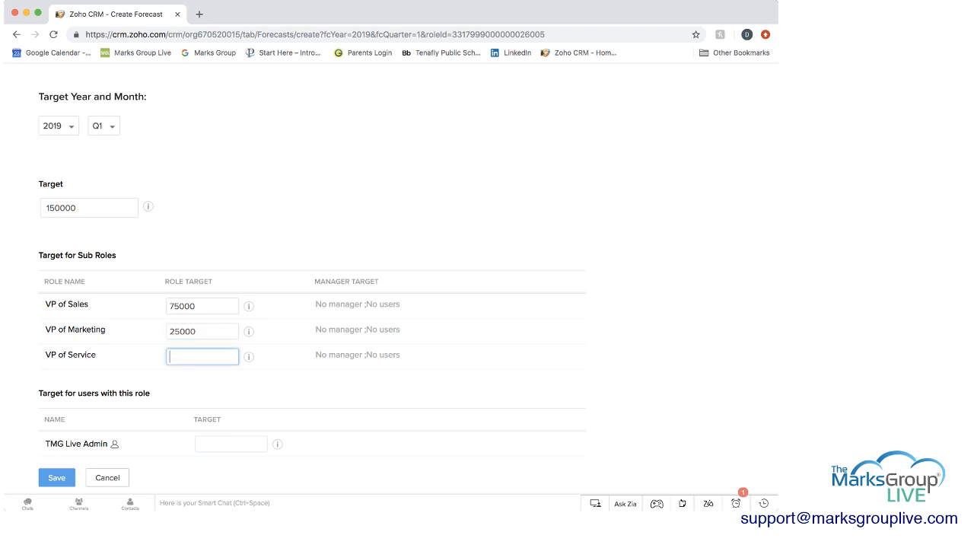
pyautogui.write('10000')
pyautogui.press('Tab')
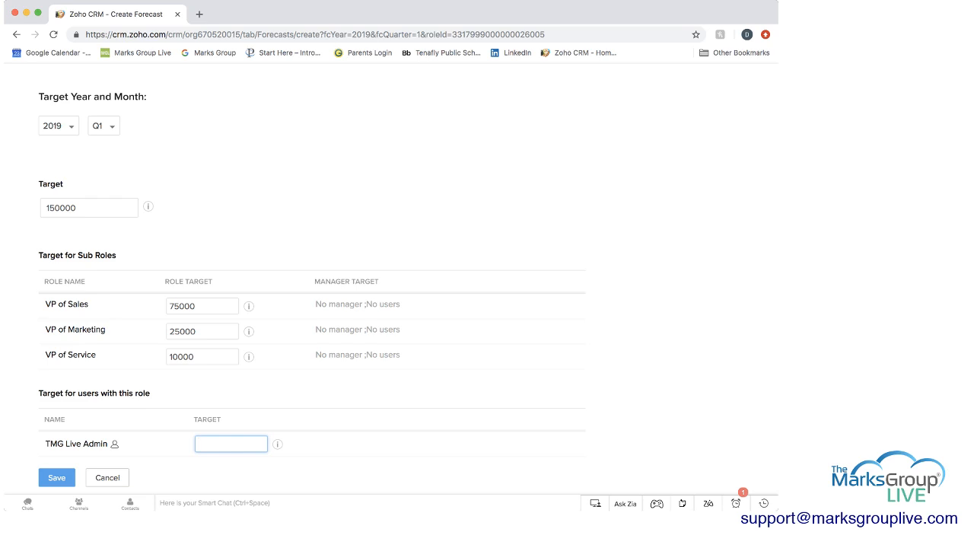
# Check the TMG Live Admin user's target details, set that user's target to 5000 and save the forecast
pyautogui.click(278, 445)
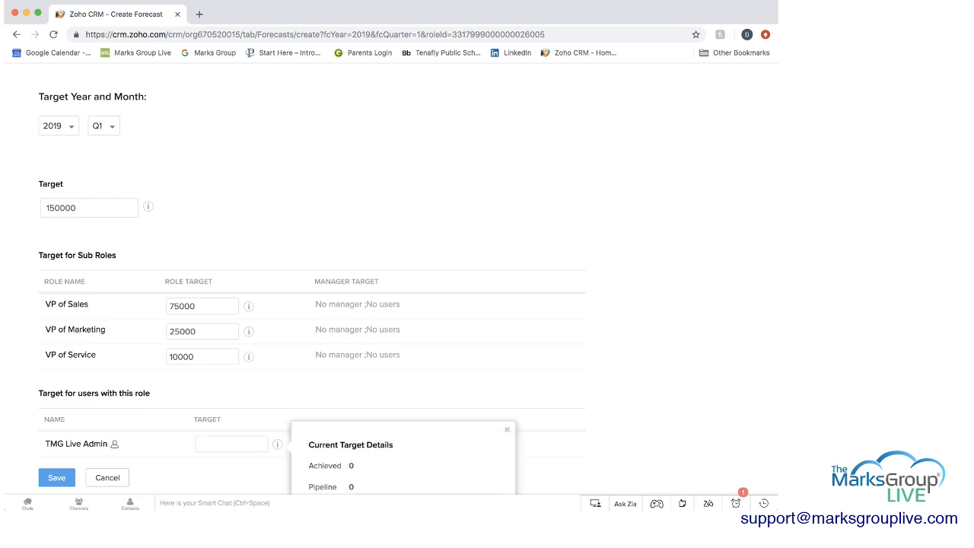
pyautogui.scroll(-3, 408, 286)
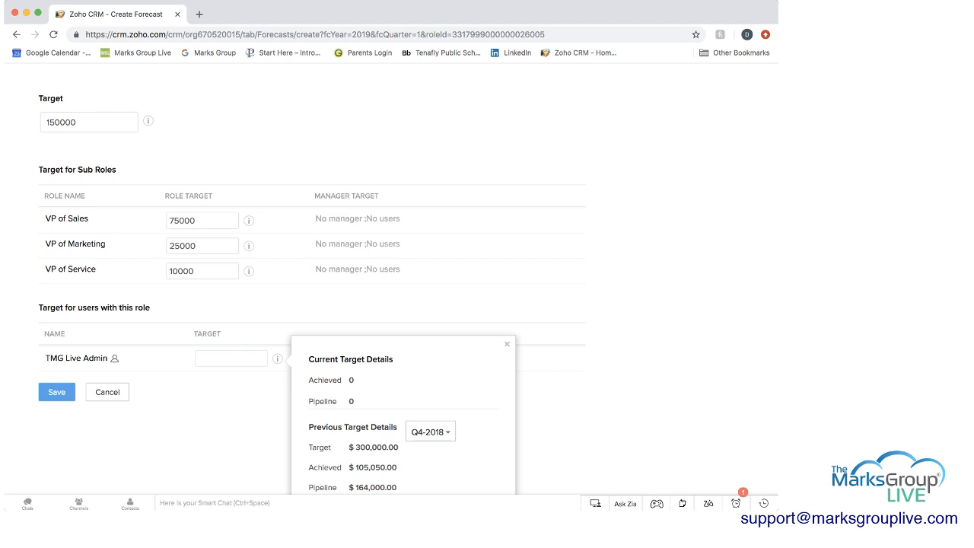
pyautogui.click(231, 358)
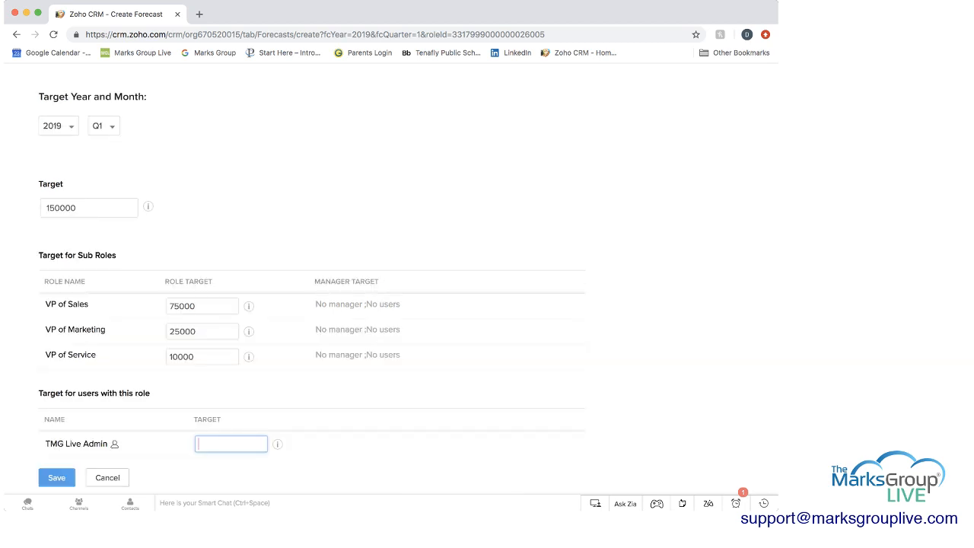
pyautogui.write('5000')
pyautogui.click(56, 477)
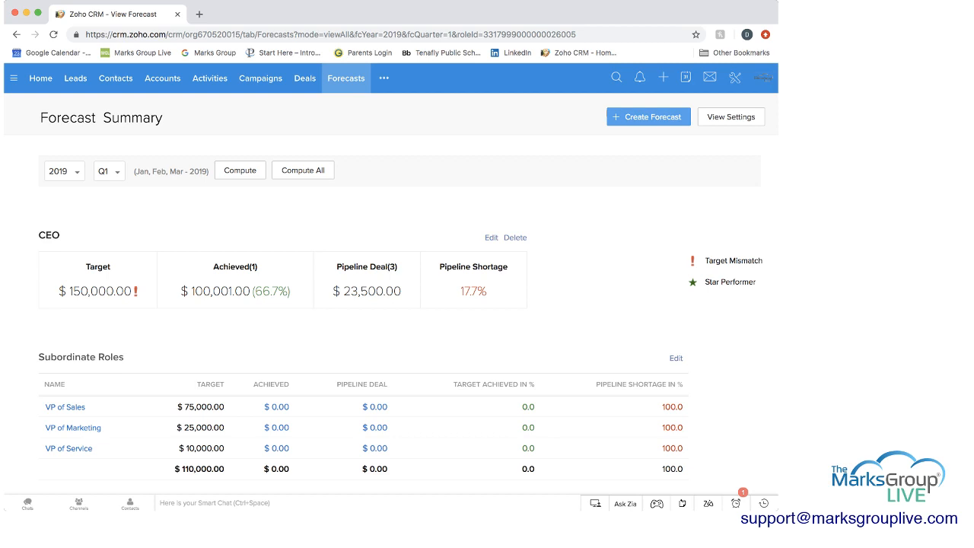
# Set the VP of Service sub-role target to 60000 in the CEO forecast and save it
pyautogui.scroll(-2, 391, 254)
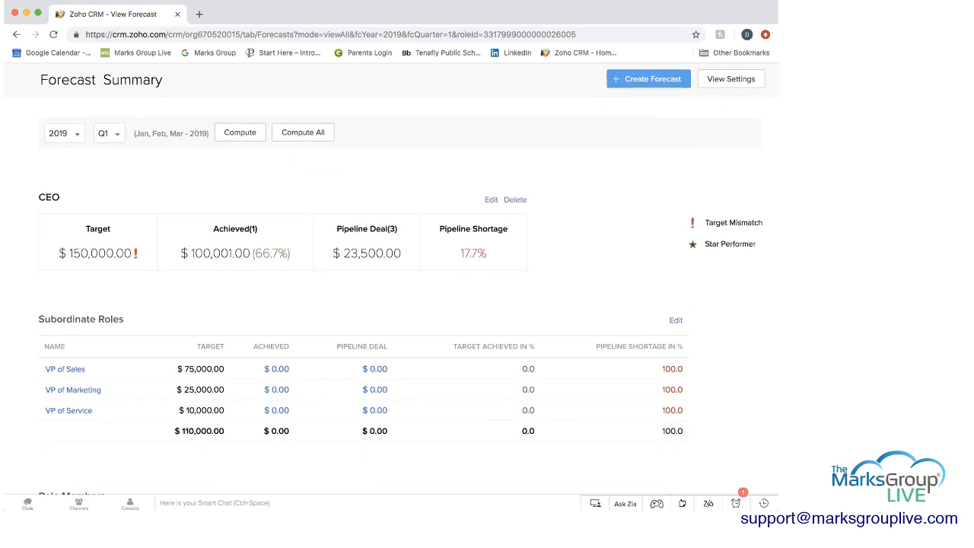
pyautogui.scroll(-1, 390, 289)
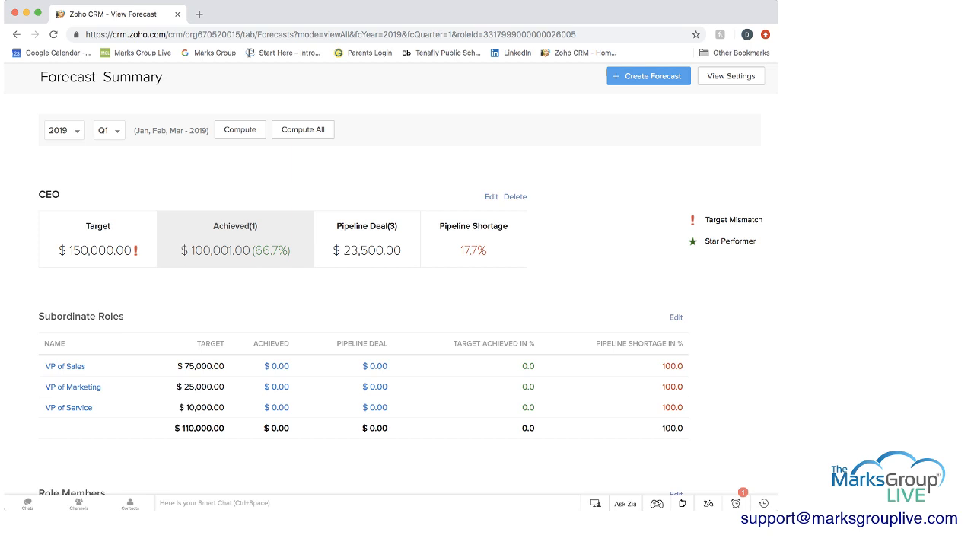
pyautogui.scroll(-1, 367, 237)
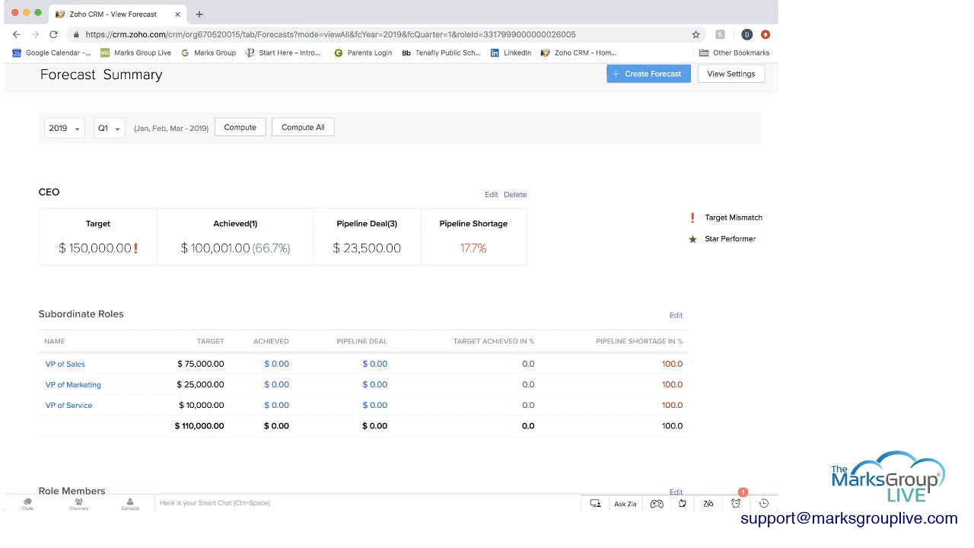
pyautogui.scroll(-3, 408, 280)
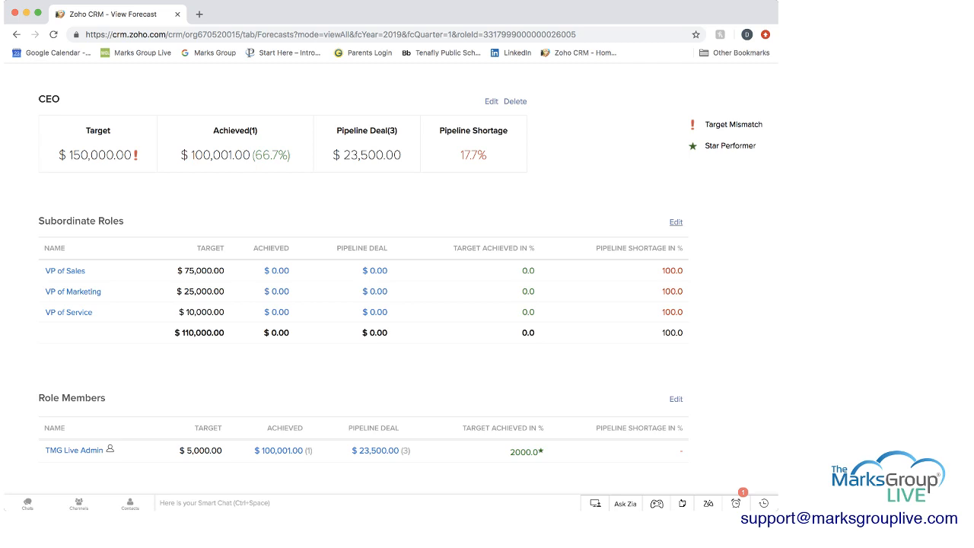
pyautogui.click(676, 222)
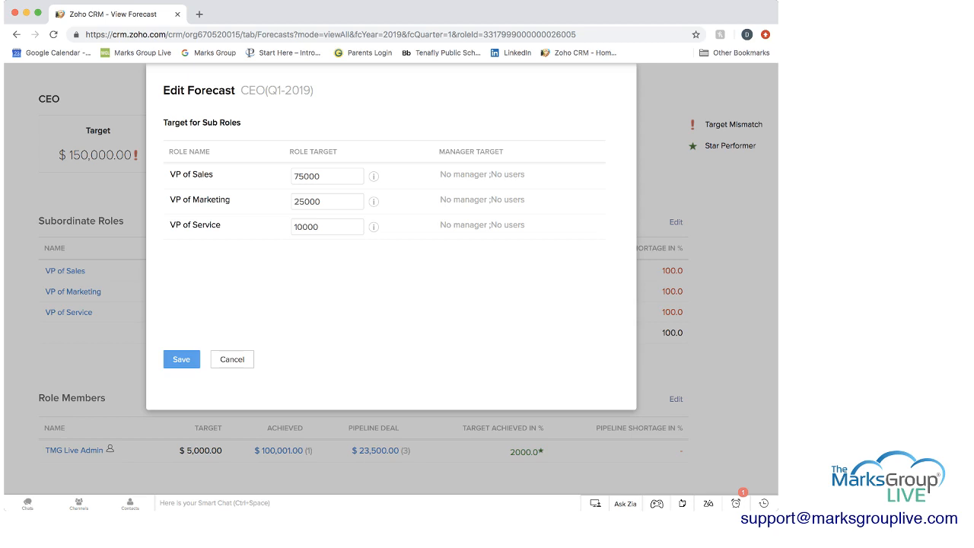
pyautogui.doubleClick(306, 226)
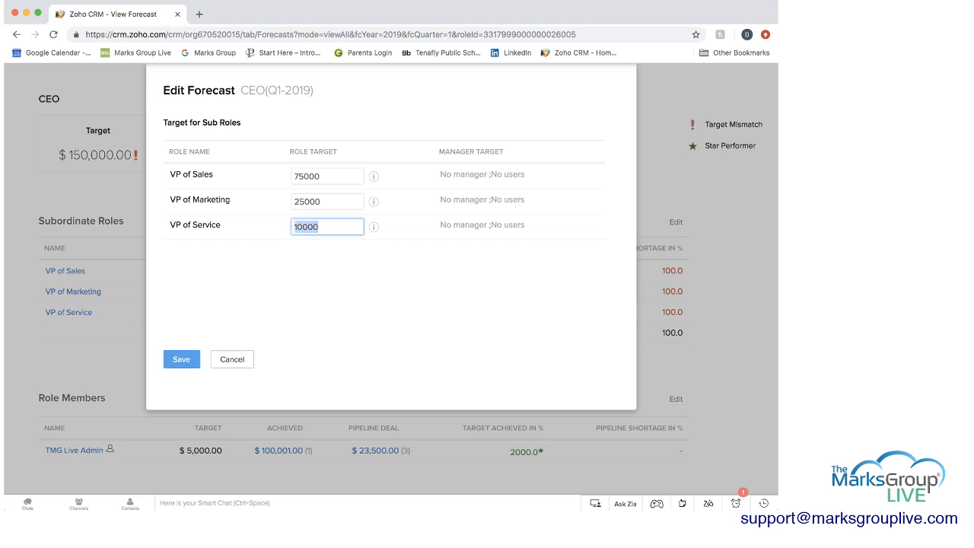
pyautogui.write('60000')
pyautogui.click(181, 359)
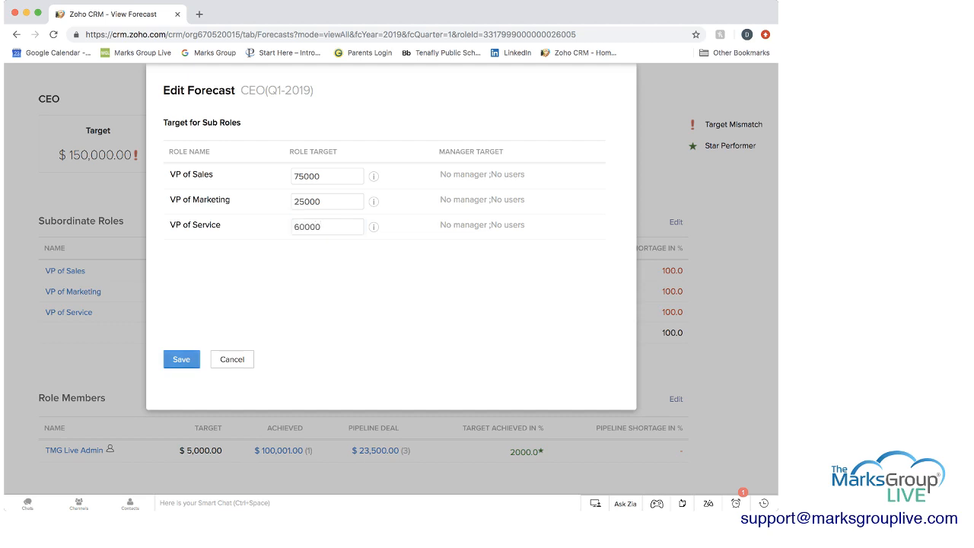
pyautogui.scroll(2, 181, 359)
pyautogui.scroll(1, 390, 266)
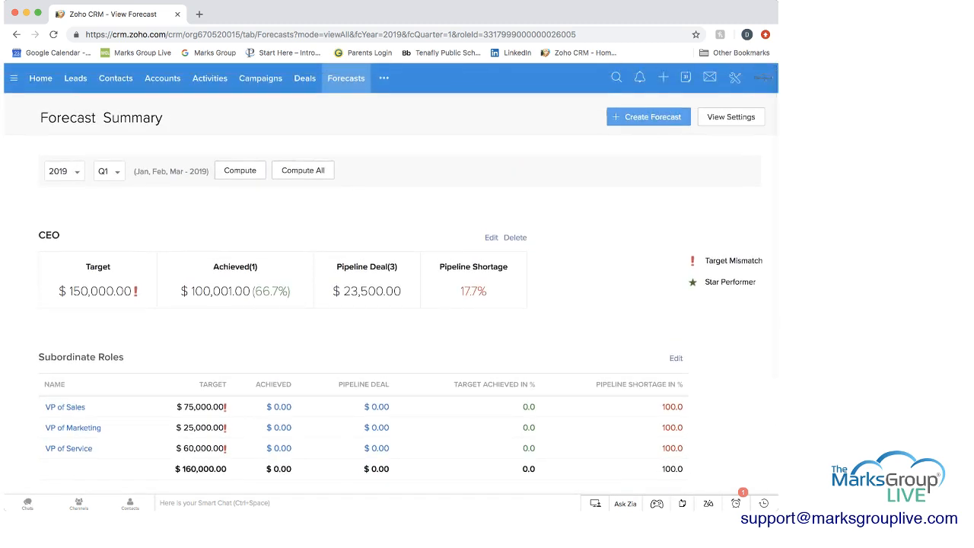
# Change the VP of Service sub-role target to 50000 in the CEO forecast and save it
pyautogui.scroll(-3, 389, 266)
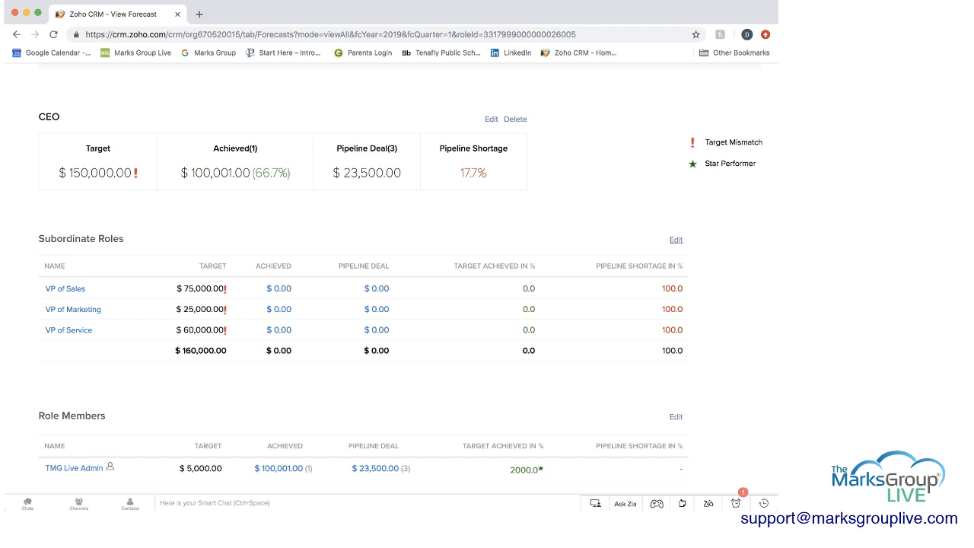
pyautogui.click(675, 239)
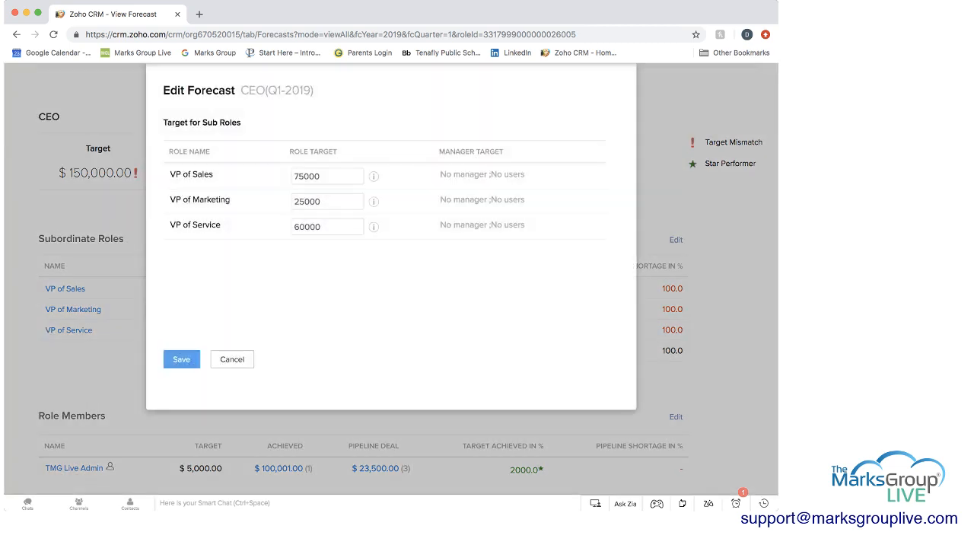
pyautogui.click(296, 226)
pyautogui.write('5')
pyautogui.click(181, 359)
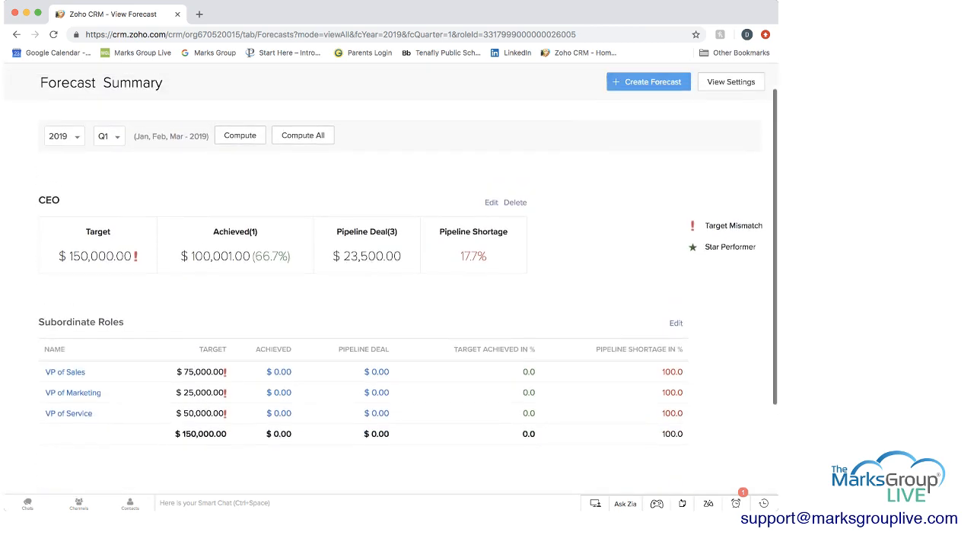
# Set the VP of Service sub-role target to 45000 in the CEO forecast and save it
pyautogui.scroll(-5, 389, 304)
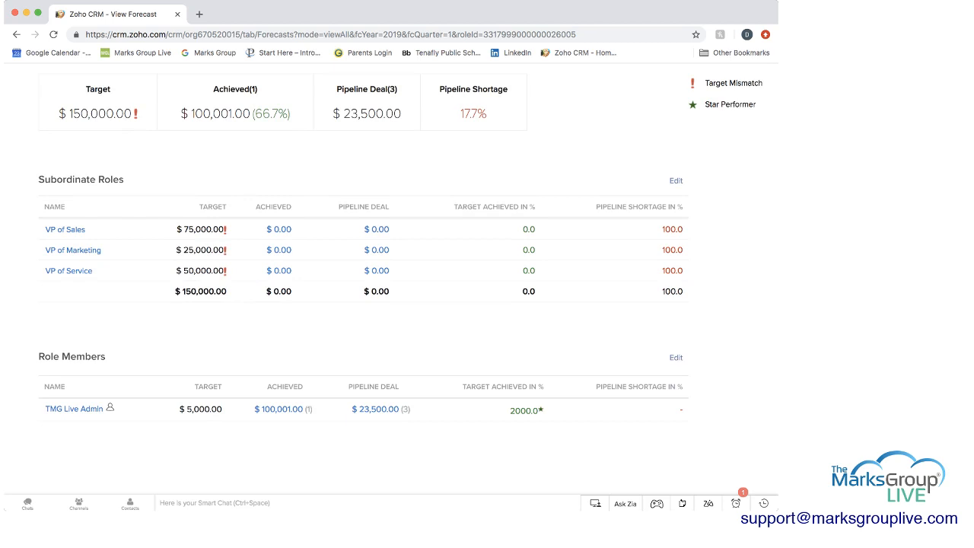
pyautogui.click(675, 180)
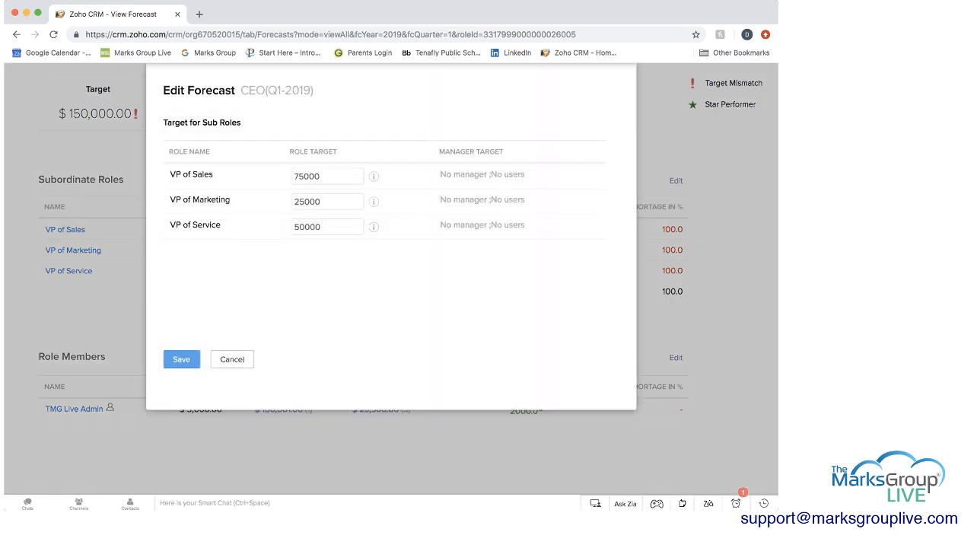
pyautogui.moveTo(294, 227); pyautogui.dragTo(304, 227)
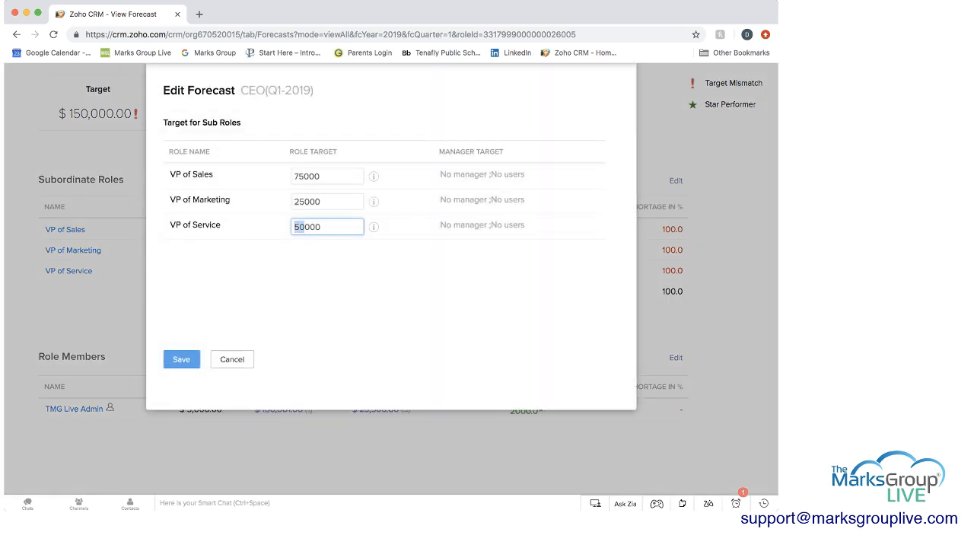
pyautogui.write('45')
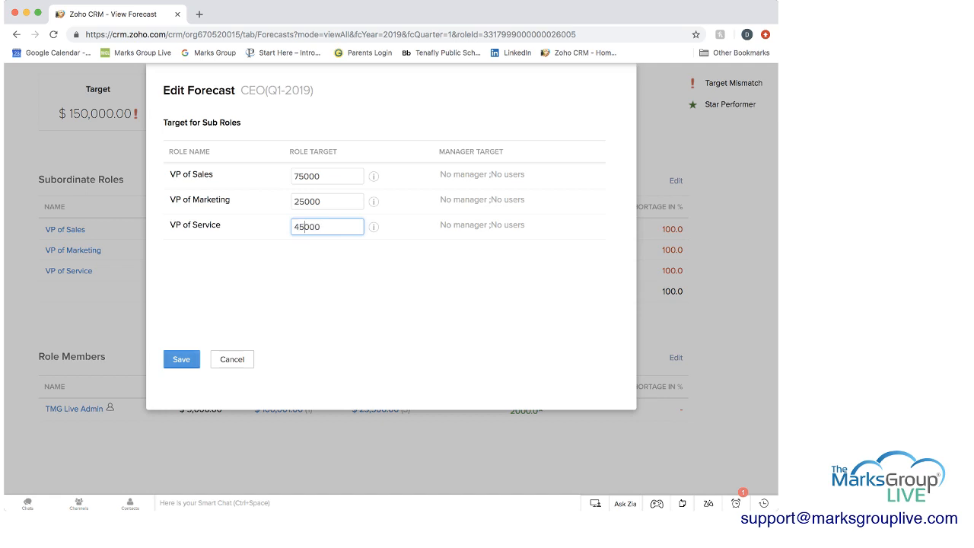
pyautogui.click(181, 359)
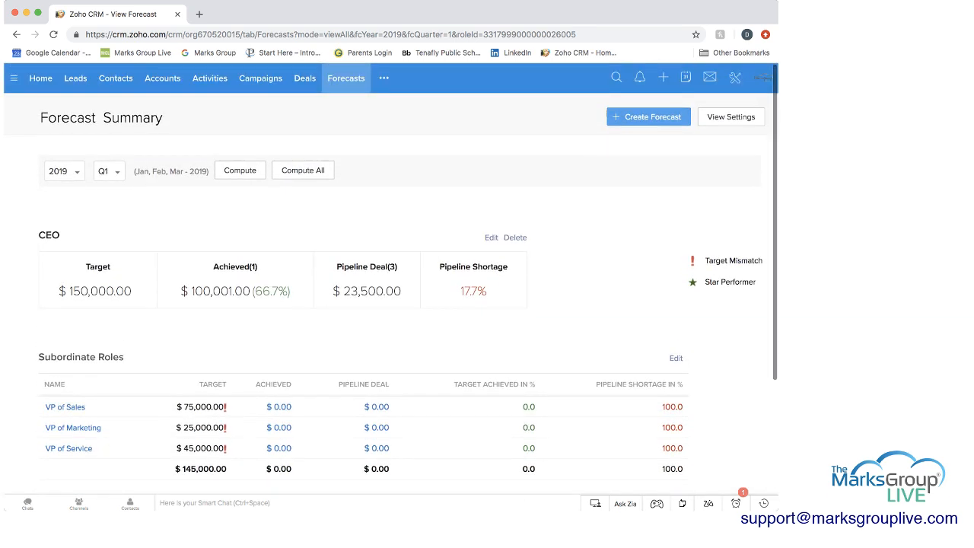
# In the VP of Sales forecast, set the Sales Manager target to 75000, check its target details and save
pyautogui.scroll(-3, 409, 278)
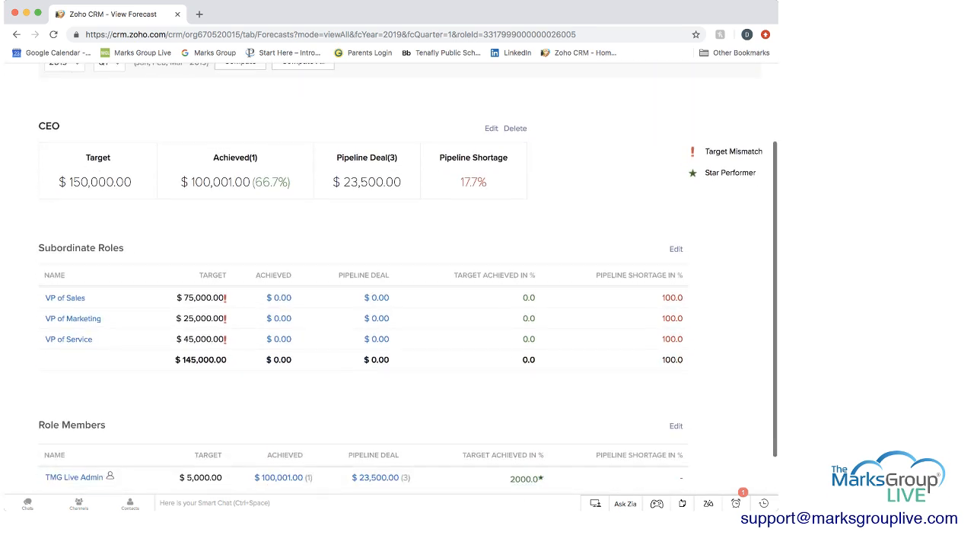
pyautogui.scroll(1, 409, 278)
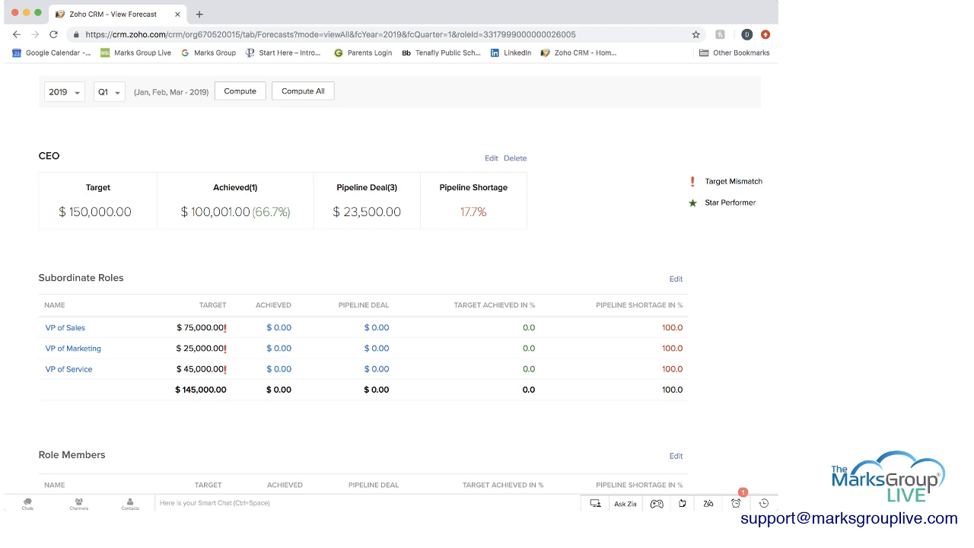
pyautogui.scroll(-3, 409, 279)
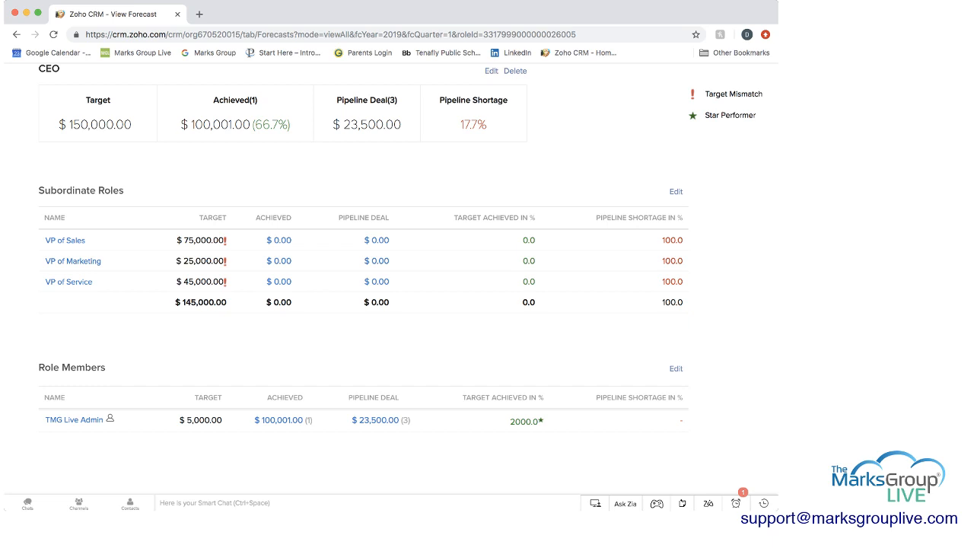
pyautogui.scroll(-1, 408, 286)
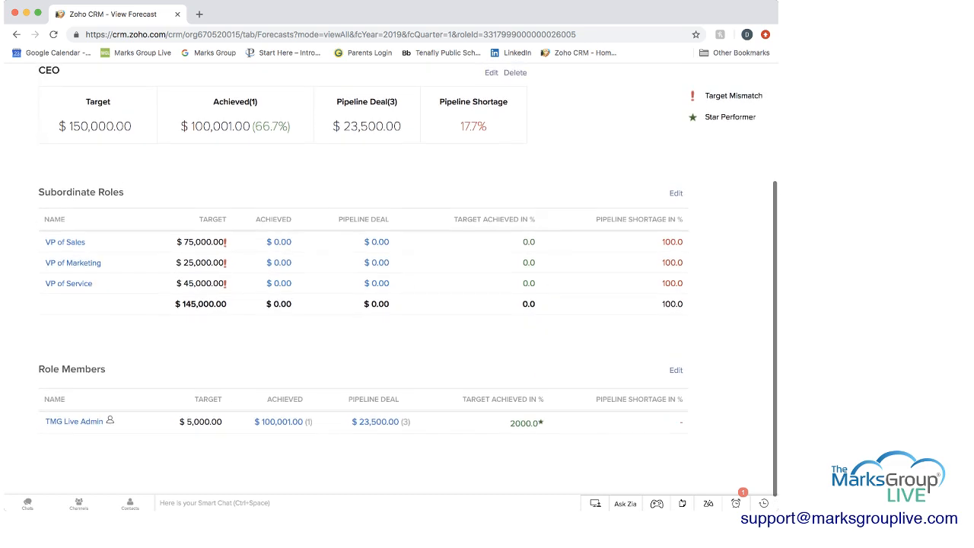
pyautogui.click(64, 239)
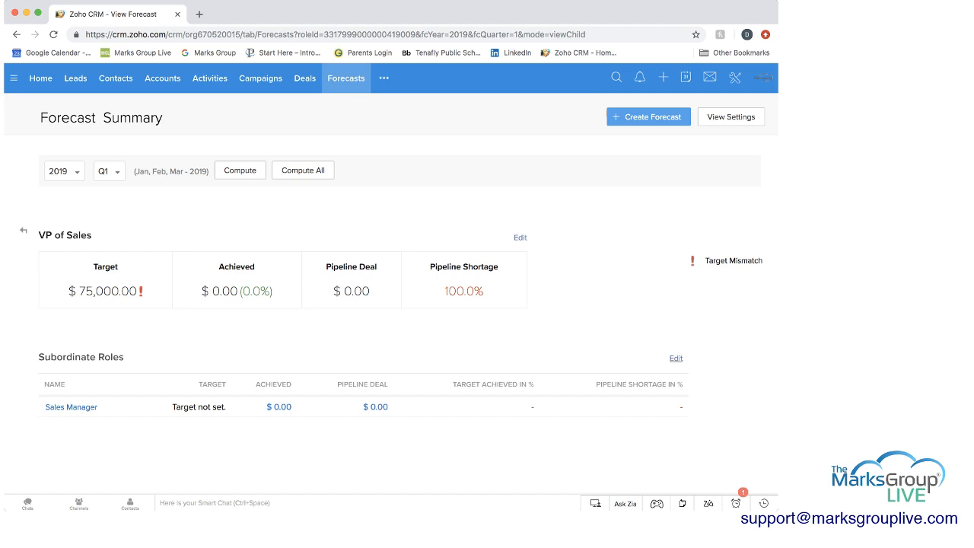
pyautogui.click(676, 358)
pyautogui.click(327, 176)
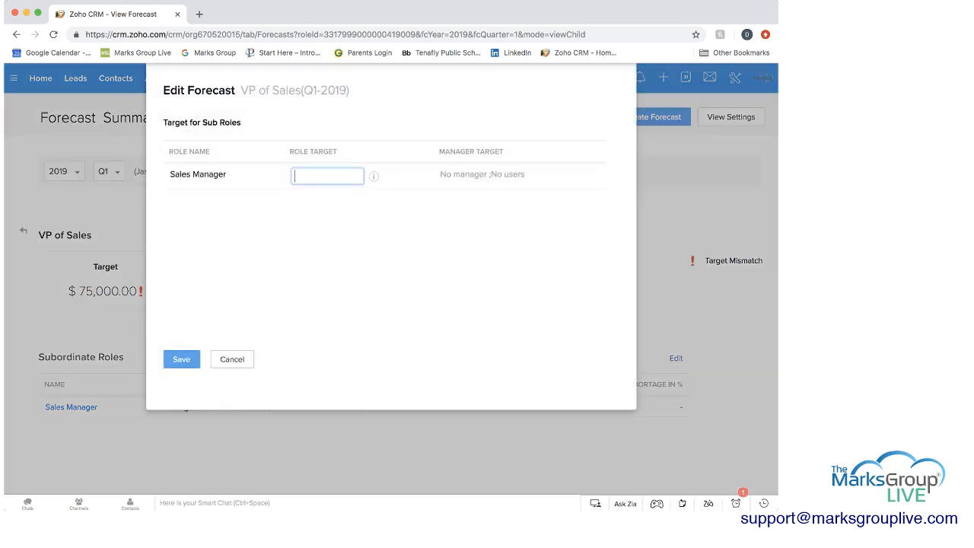
pyautogui.write('75000')
pyautogui.click(374, 177)
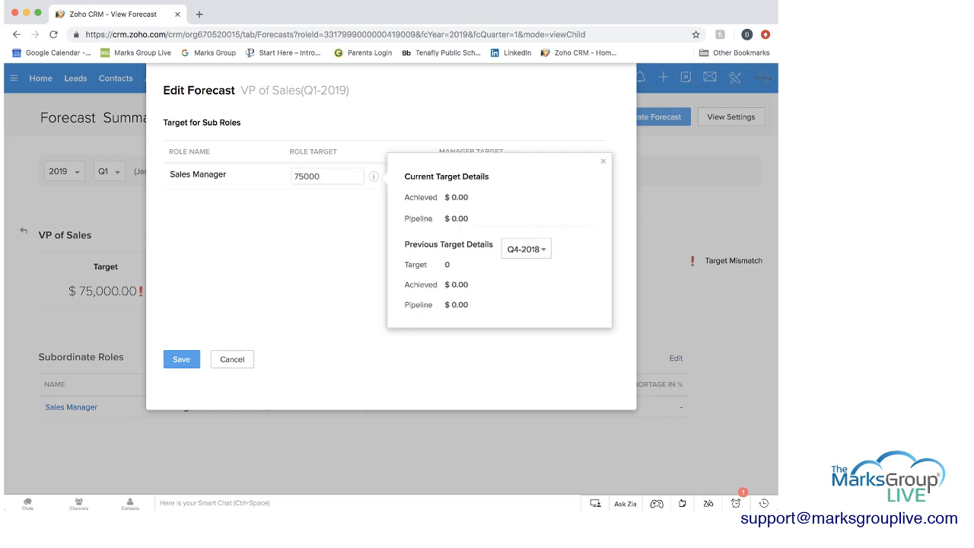
pyautogui.click(181, 359)
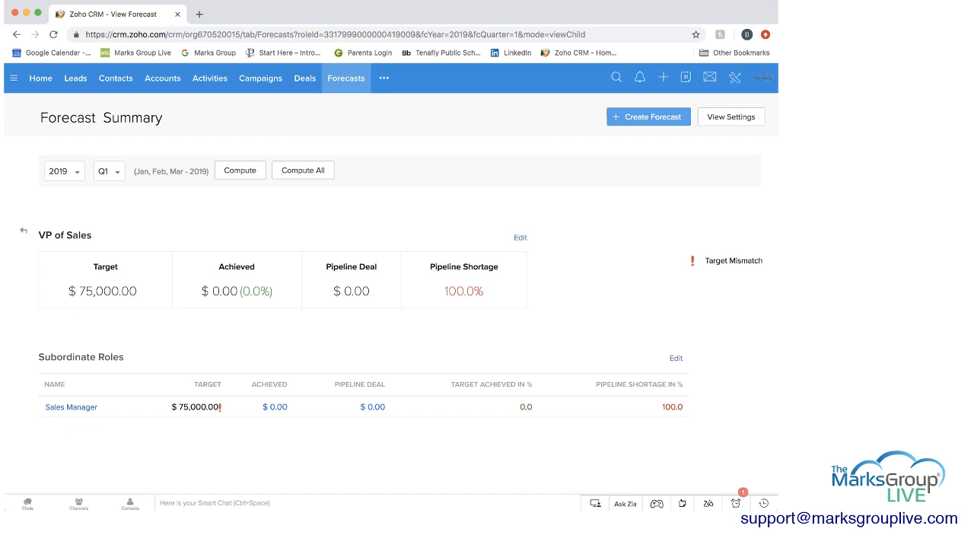
# In the Sales Manager forecast, set the Salesperson sub-role target to 75000 and save it
pyautogui.click(71, 407)
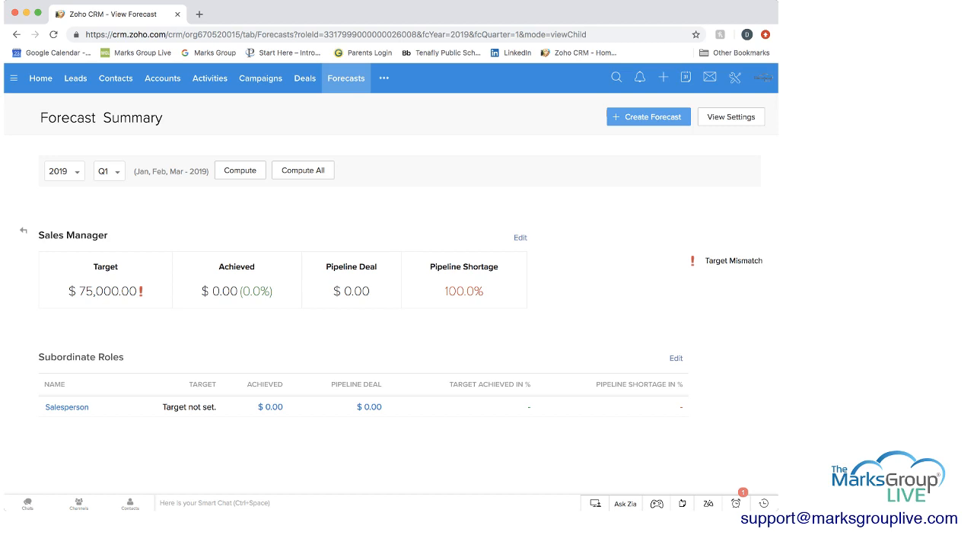
pyautogui.click(676, 358)
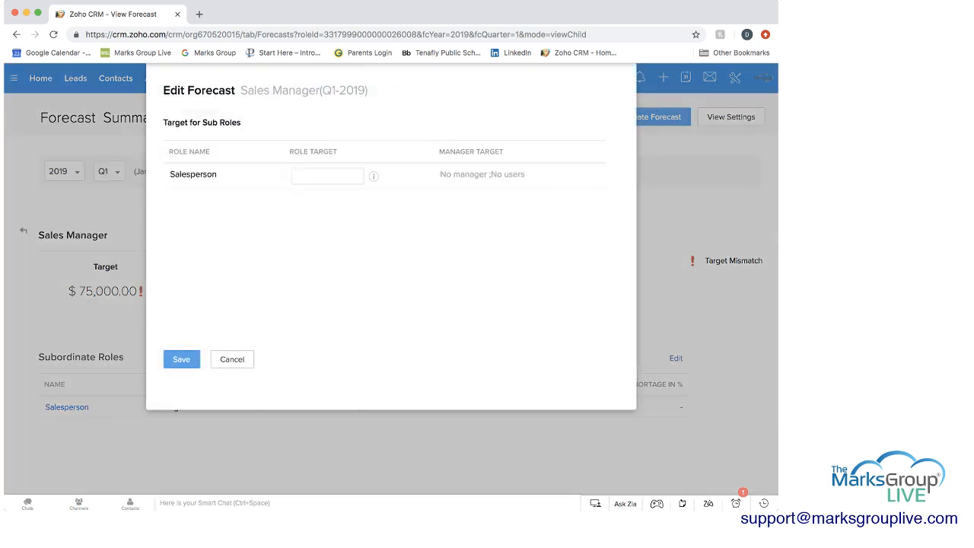
pyautogui.click(327, 175)
pyautogui.write('75000')
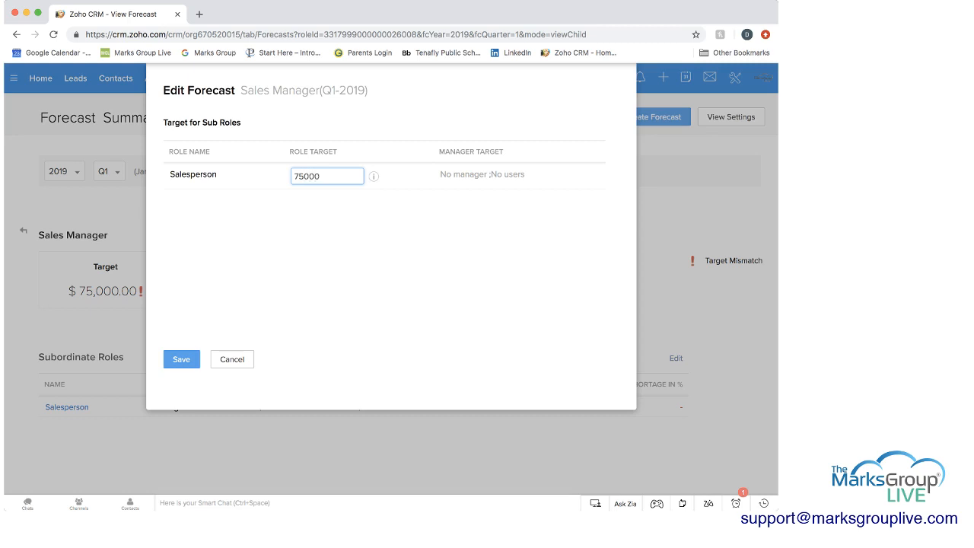
pyautogui.click(181, 359)
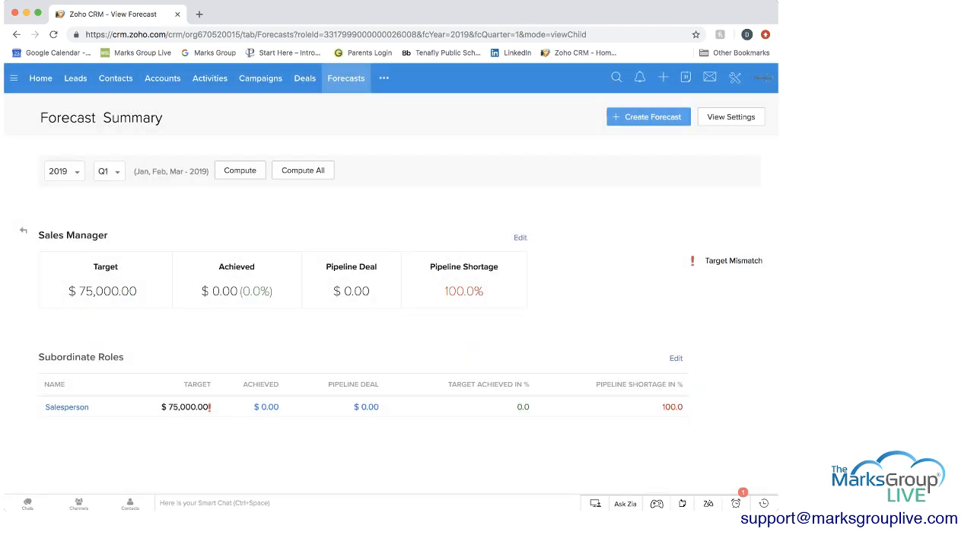
# View the Salesperson forecast summary, then return to the CEO summary and review its sub-role and member targets
pyautogui.click(67, 407)
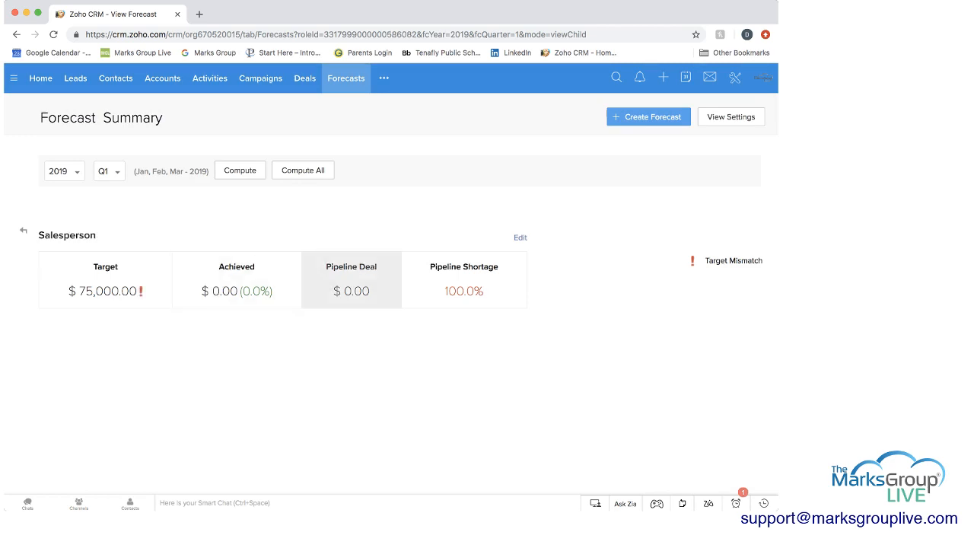
pyautogui.click(16, 35)
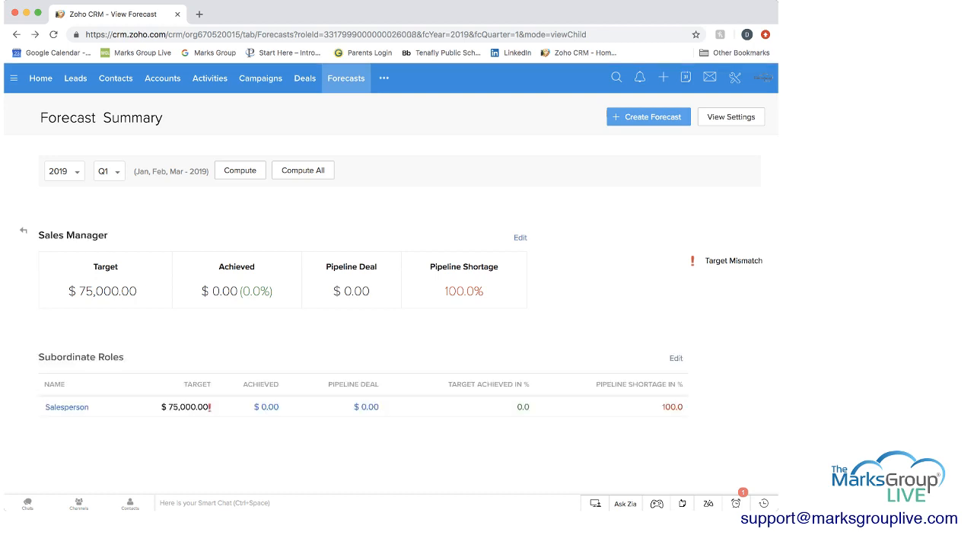
pyautogui.click(16, 34)
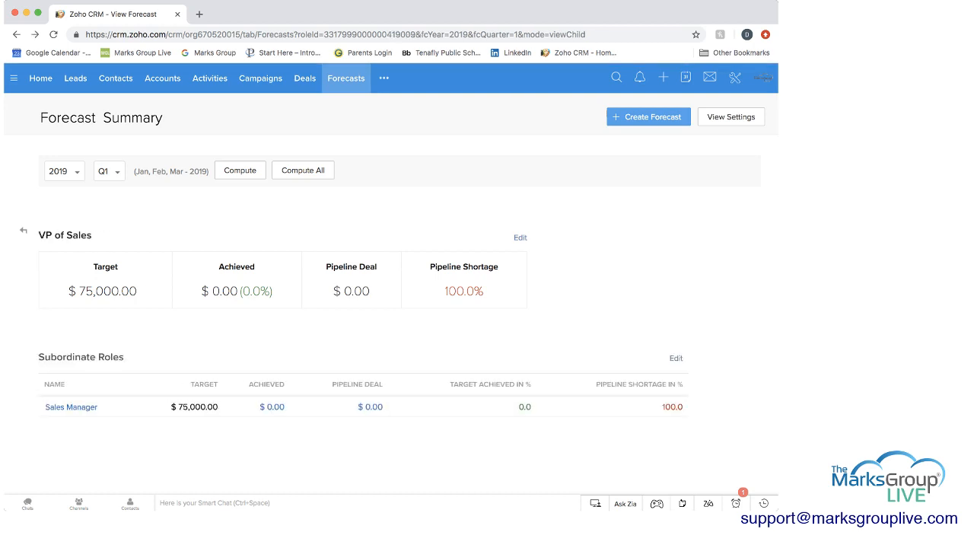
pyautogui.click(16, 34)
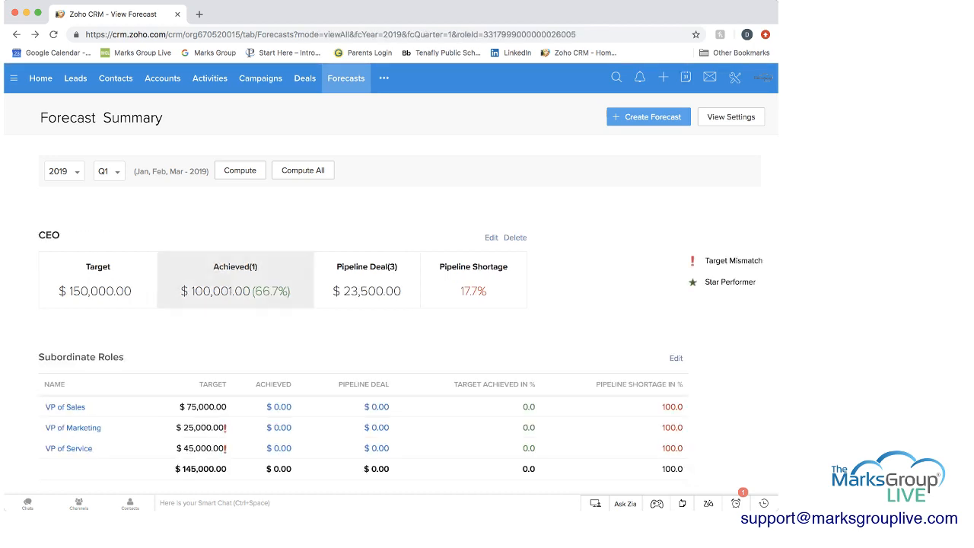
pyautogui.scroll(-1, 390, 274)
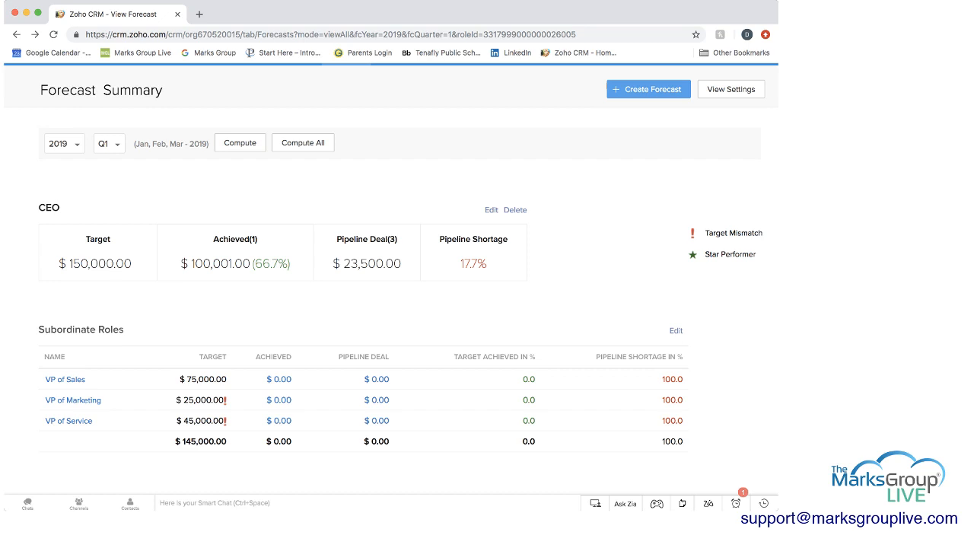
pyautogui.scroll(1, 389, 286)
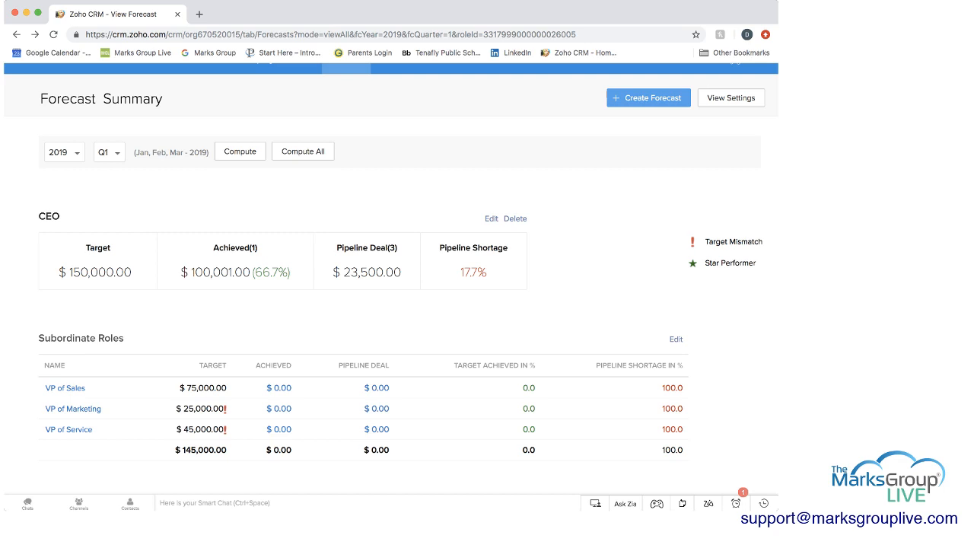
pyautogui.scroll(-5, 408, 272)
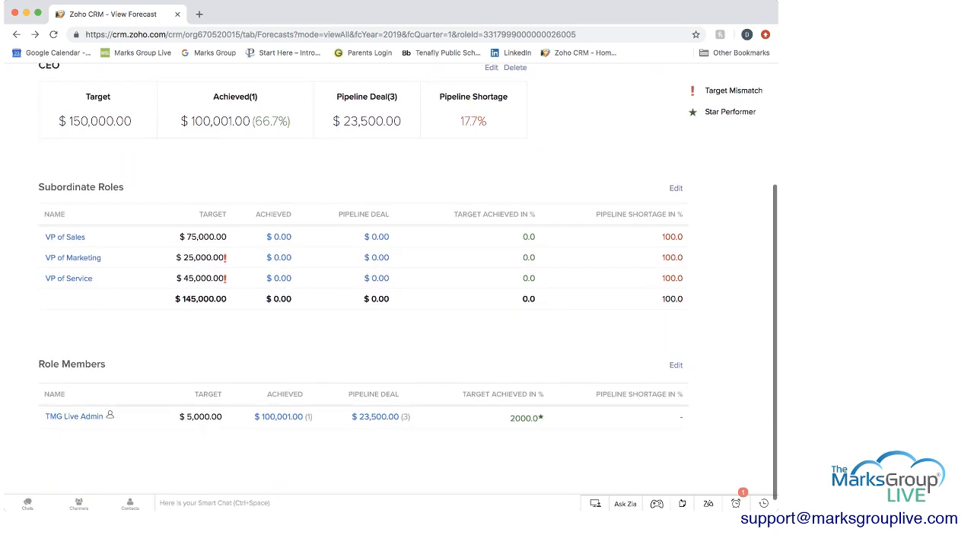
# Review the CEO forecast summary for Q1 2019, opening its target for editing and cancelling without changes
pyautogui.scroll(5, 391, 266)
pyautogui.scroll(-1, 391, 266)
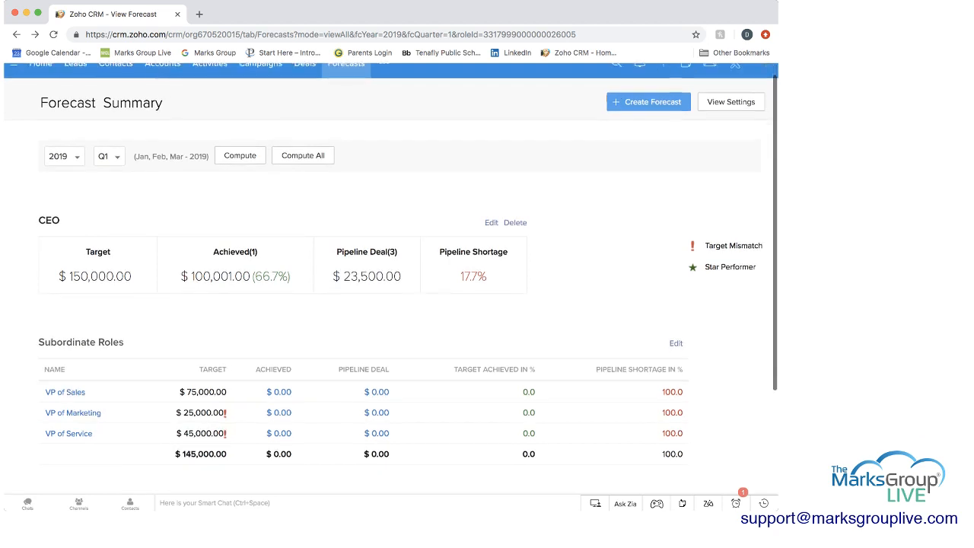
pyautogui.scroll(-1, 391, 266)
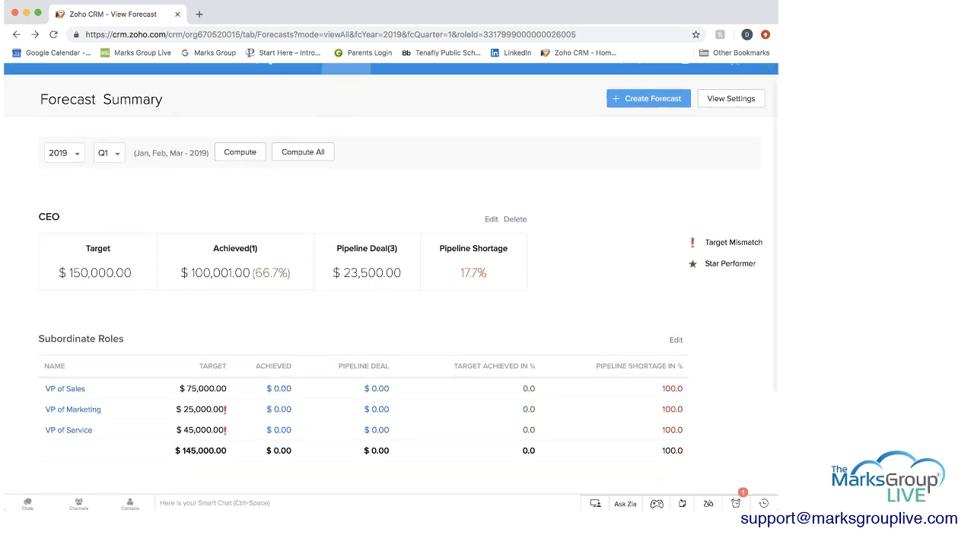
pyautogui.scroll(-1, 391, 267)
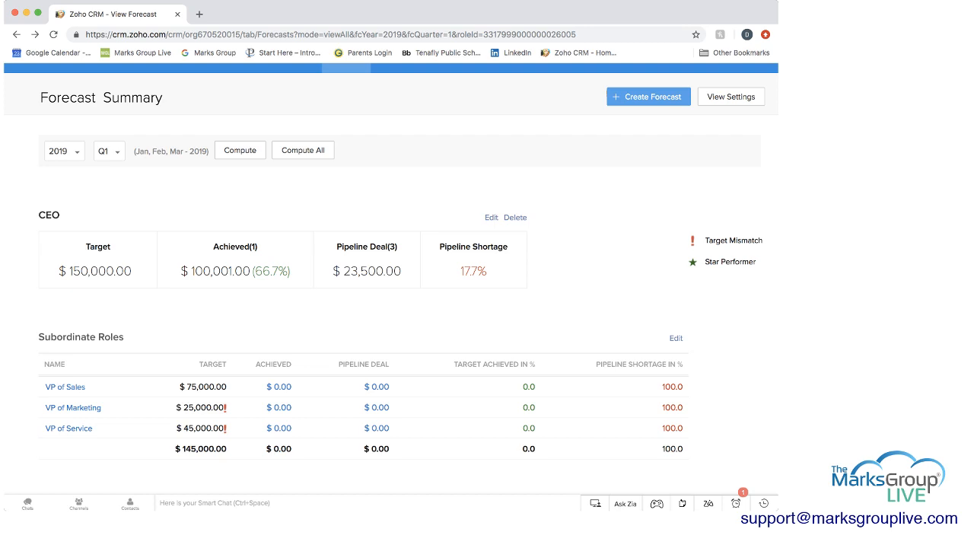
pyautogui.click(492, 218)
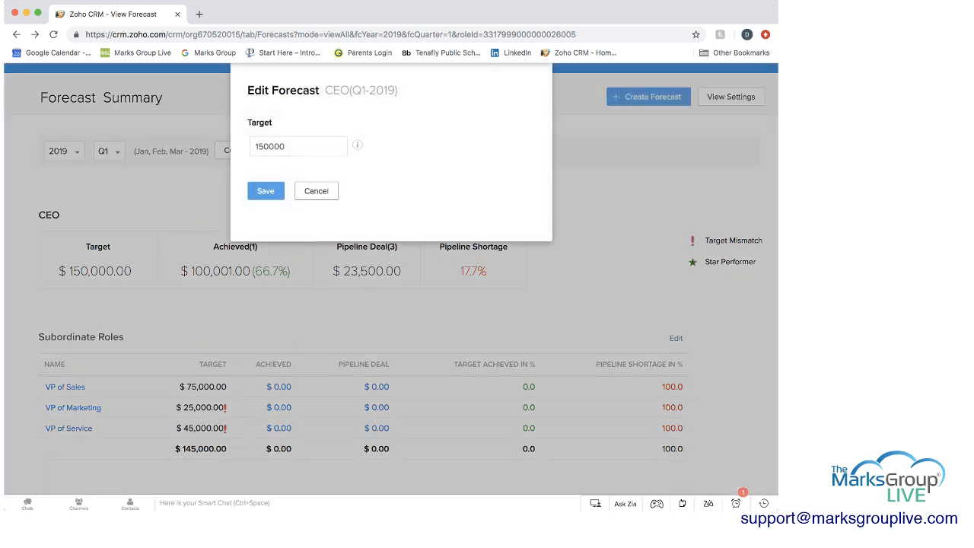
pyautogui.click(316, 191)
pyautogui.scroll(1, 390, 281)
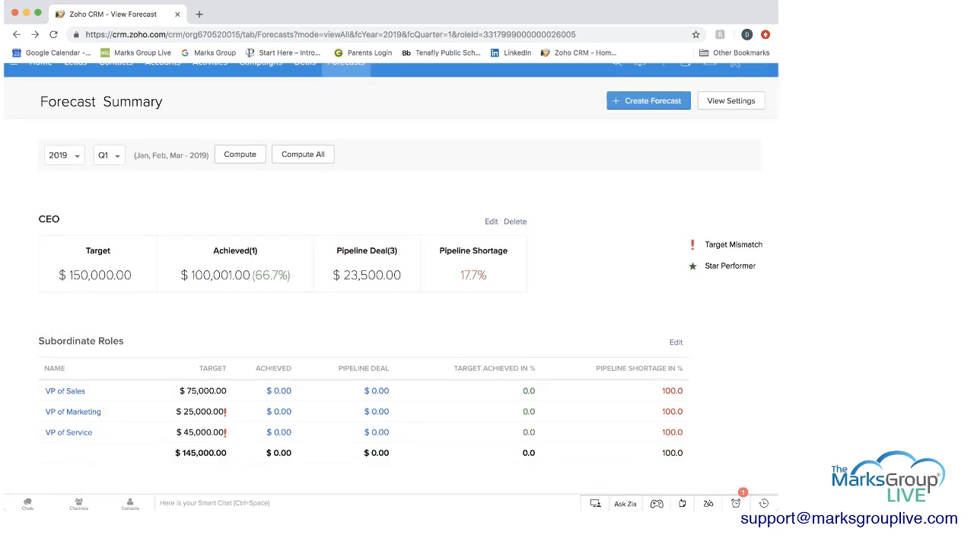
pyautogui.scroll(1, 389, 281)
pyautogui.scroll(-1, 390, 282)
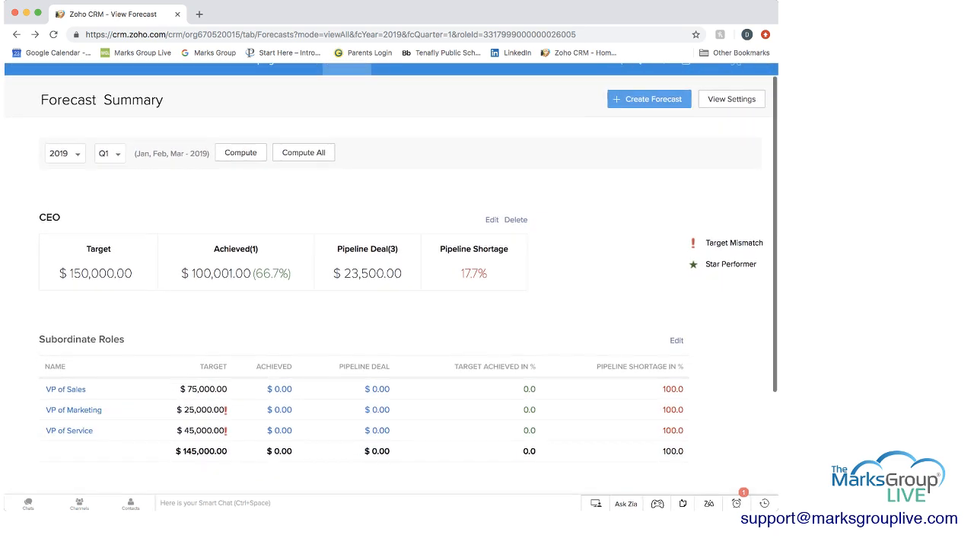
pyautogui.scroll(1, 389, 281)
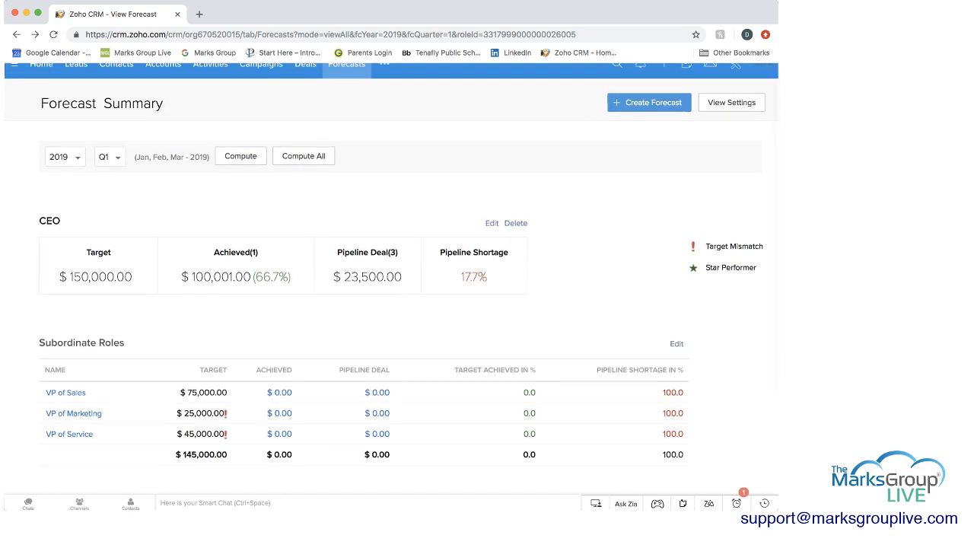
# Start a new CEO forecast for 2019 and try Q2 as its quarter
pyautogui.click(648, 99)
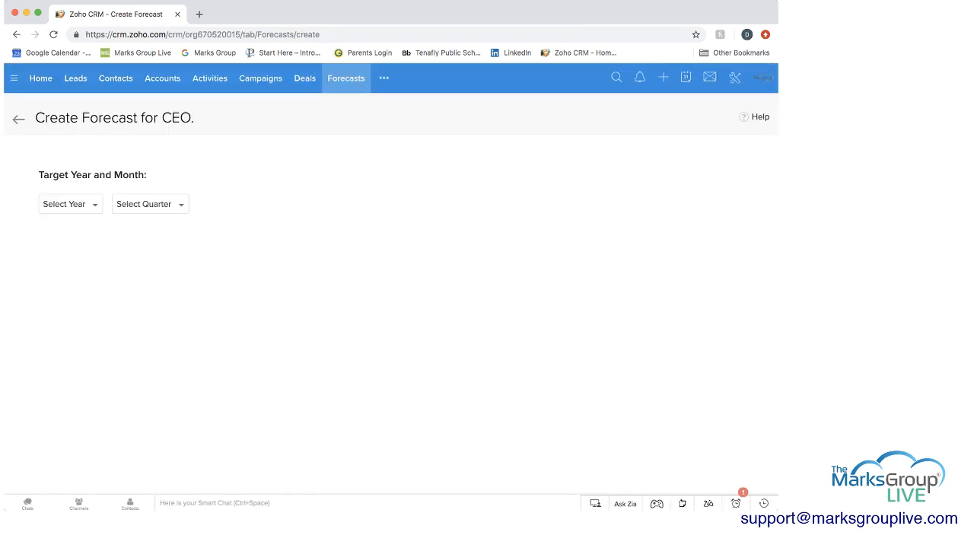
pyautogui.click(68, 204)
pyautogui.click(61, 263)
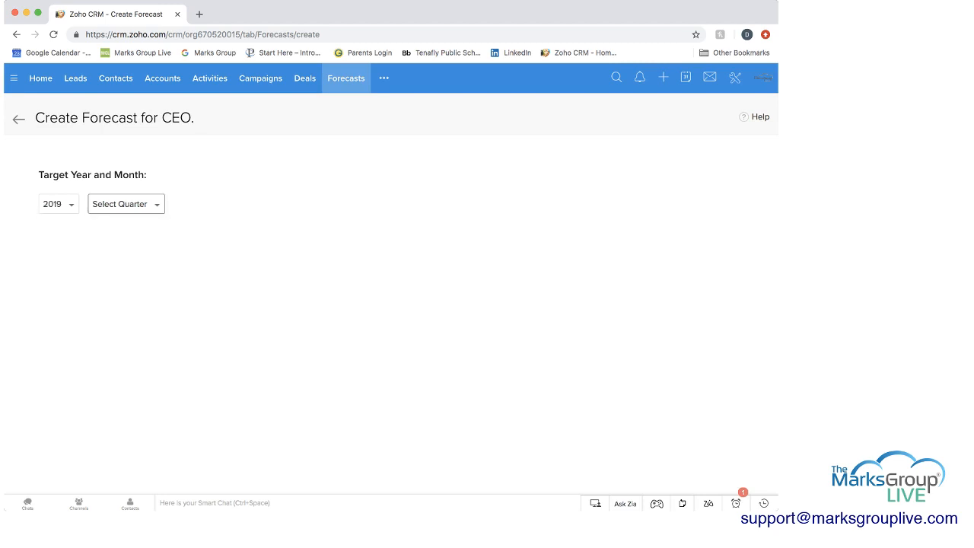
pyautogui.click(125, 204)
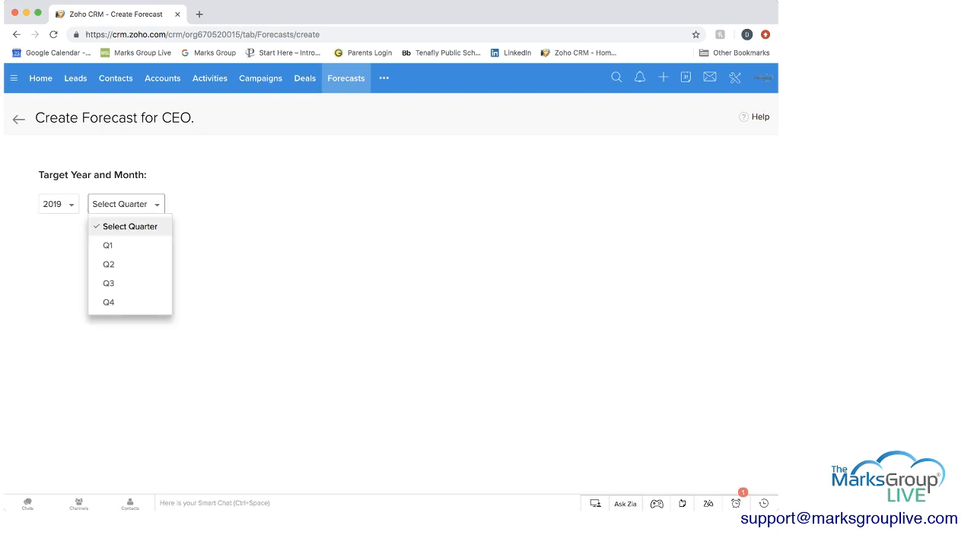
pyautogui.click(109, 264)
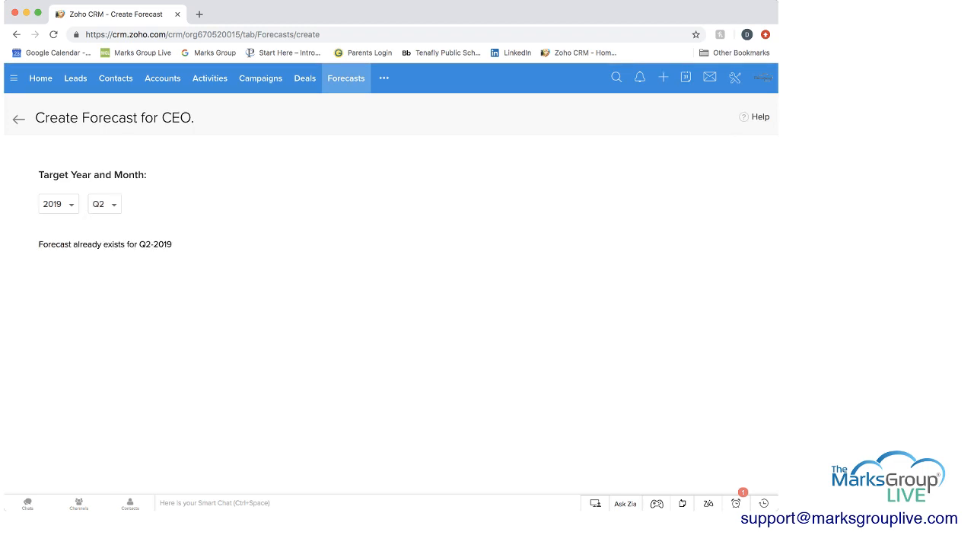
# Switch the new CEO forecast to Q3 and set its target to 100000
pyautogui.click(104, 203)
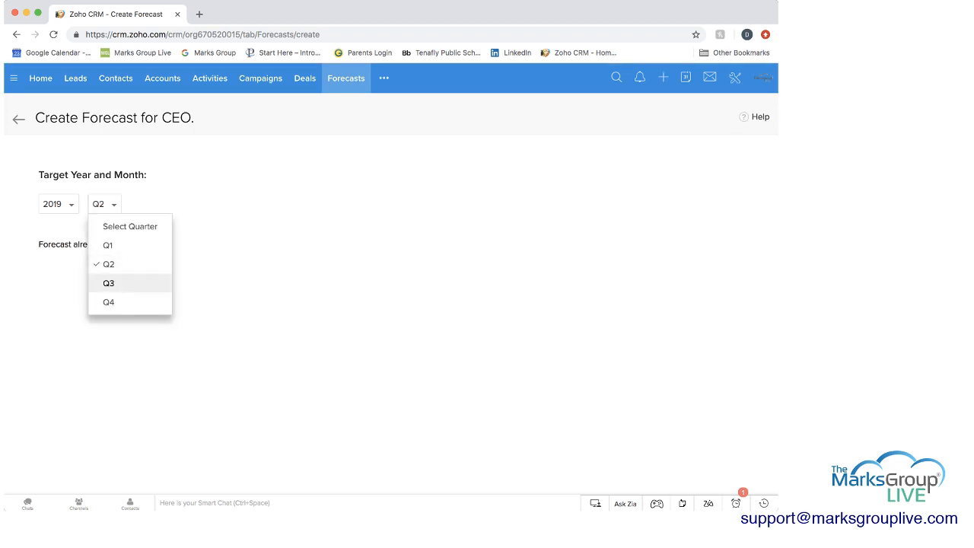
pyautogui.click(109, 281)
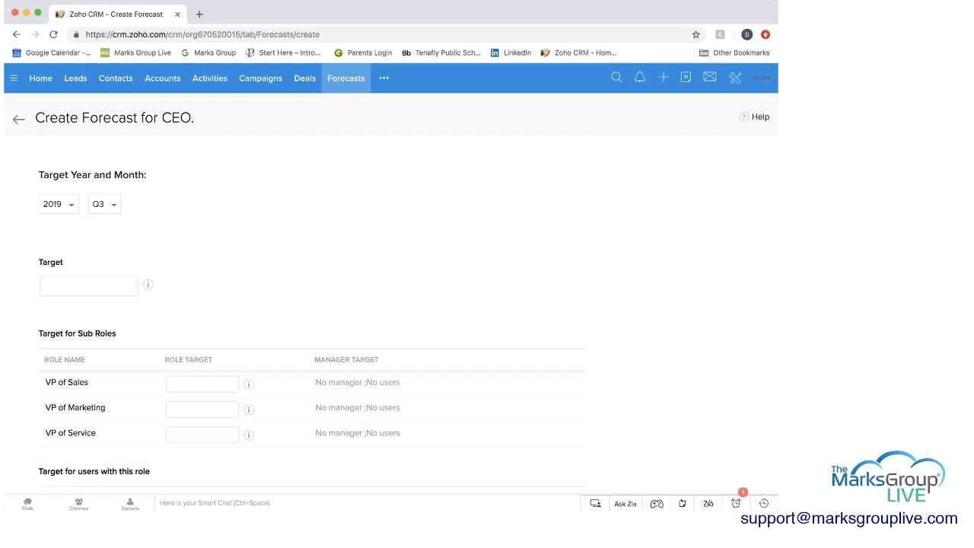
pyautogui.click(89, 286)
pyautogui.write('100000')
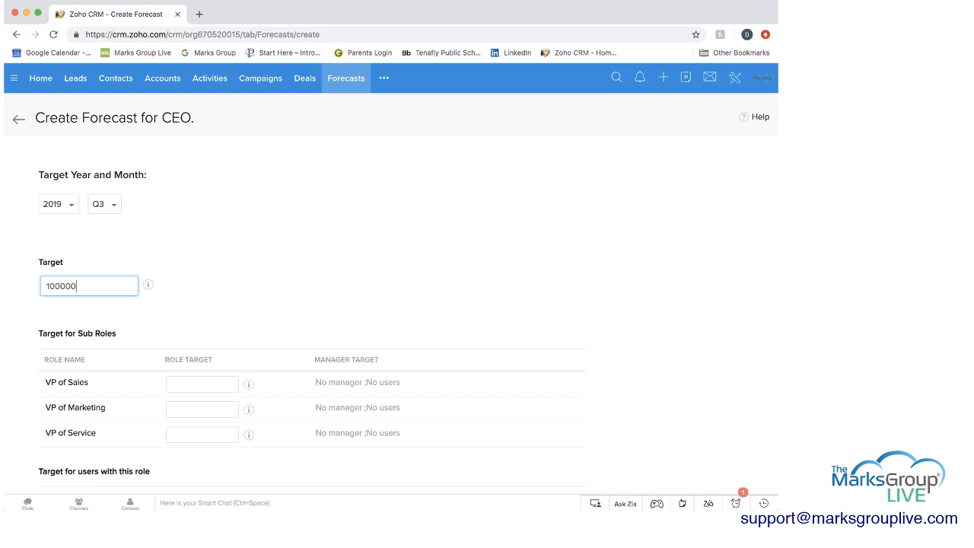
# Check the previous target details for Q2-2019 and Q1-2019, and save the Q3 forecast without sub-role or user targets
pyautogui.click(148, 285)
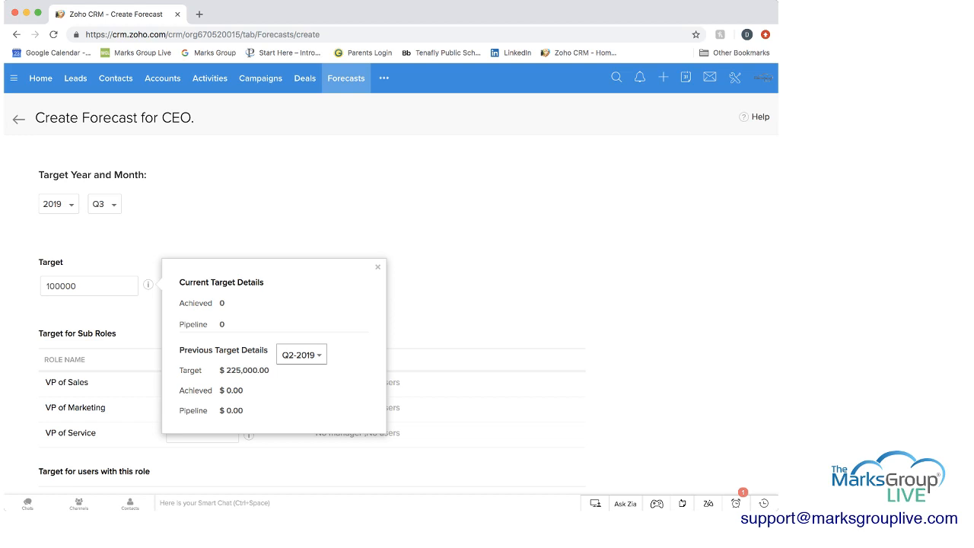
pyautogui.click(301, 365)
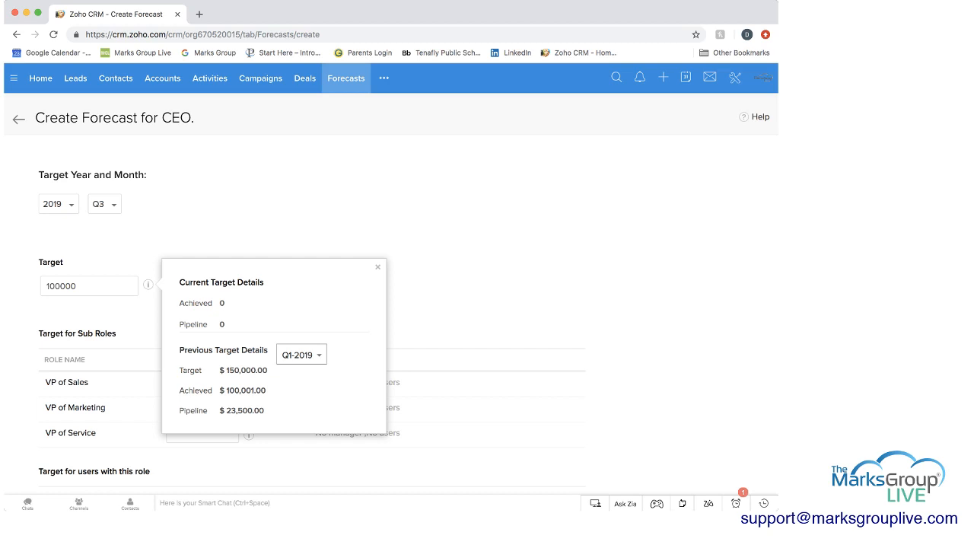
pyautogui.click(301, 345)
pyautogui.click(377, 267)
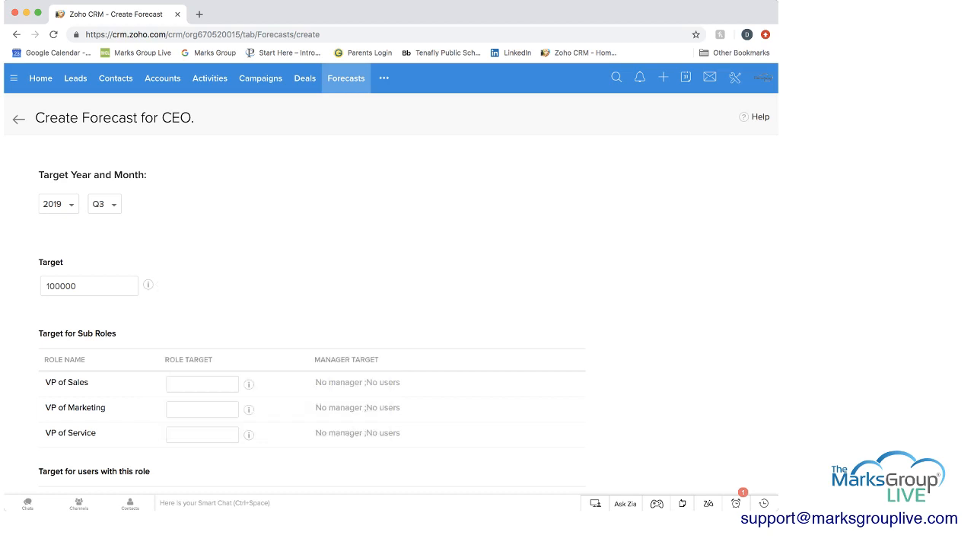
pyautogui.scroll(-2, 389, 289)
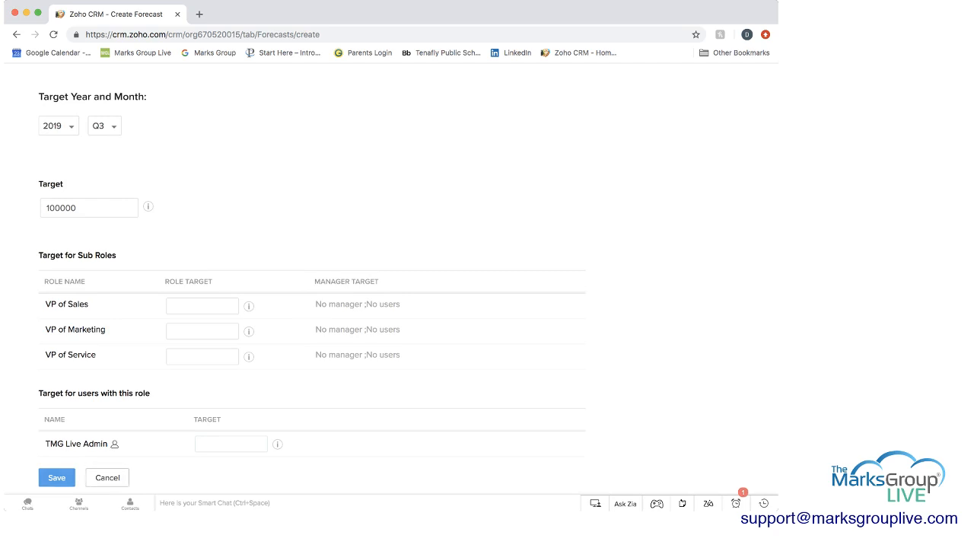
pyautogui.click(57, 478)
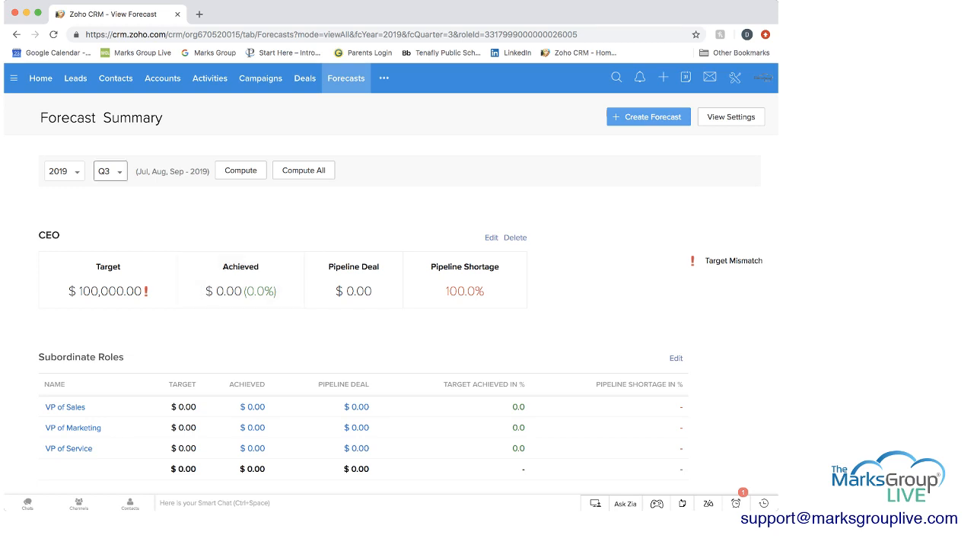
# View the 2019 CEO forecast summaries for Q1, Q2 and Q4 in turn
pyautogui.click(110, 170)
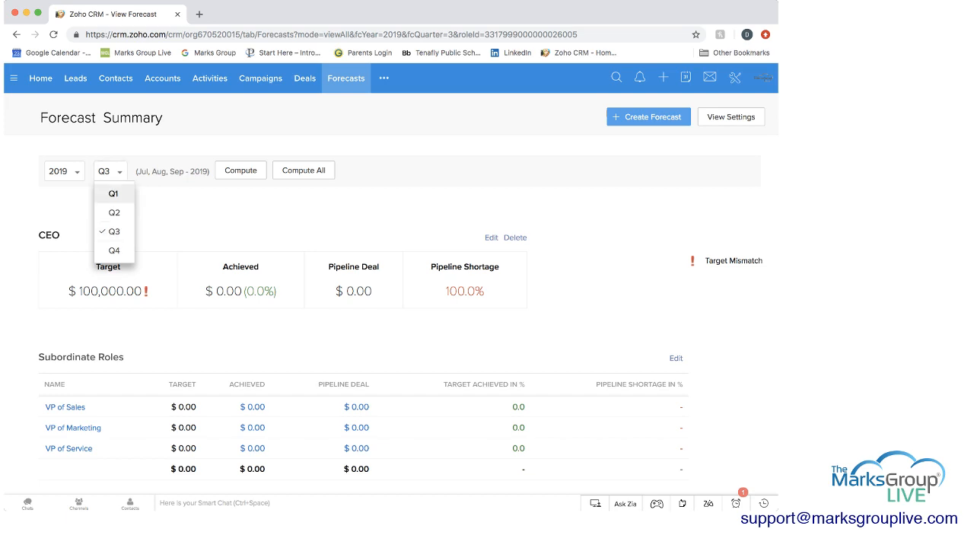
pyautogui.click(113, 193)
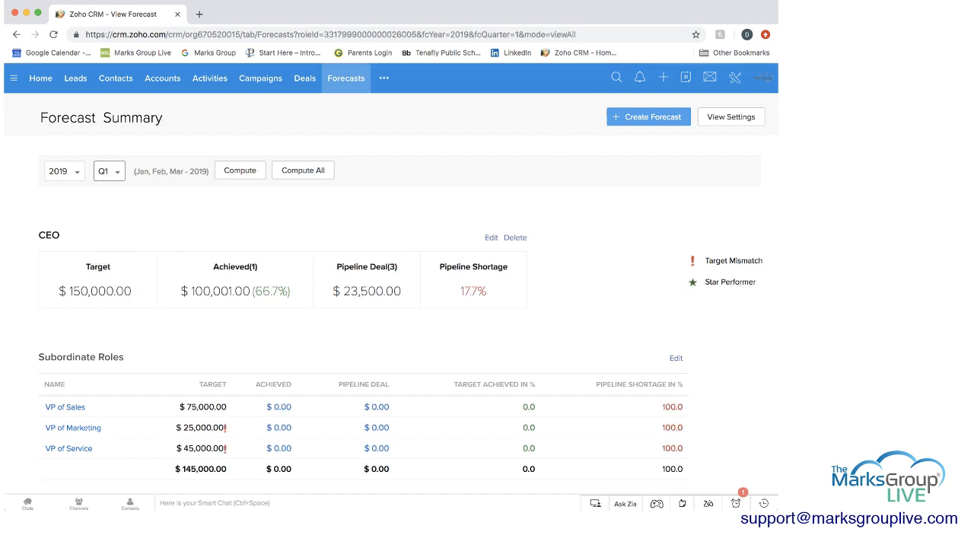
pyautogui.click(108, 171)
pyautogui.click(114, 212)
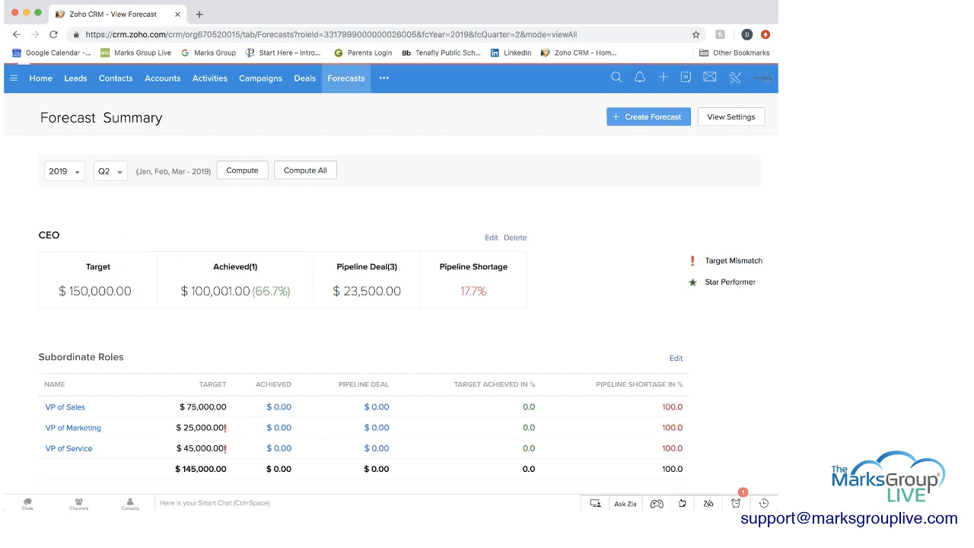
pyautogui.click(109, 171)
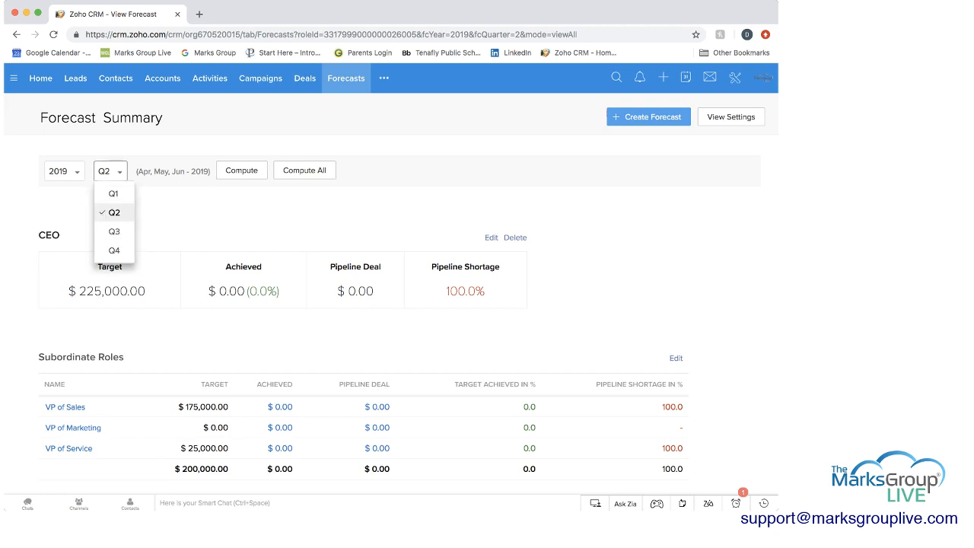
pyautogui.click(114, 250)
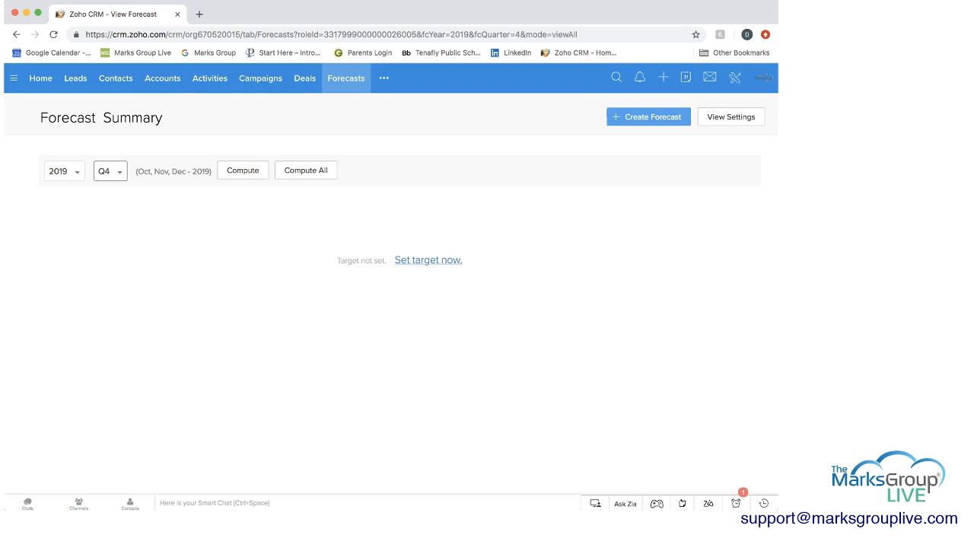
# Return to the Q1 2019 CEO summary and review its subordinate role and role member figures
pyautogui.click(110, 171)
pyautogui.click(114, 191)
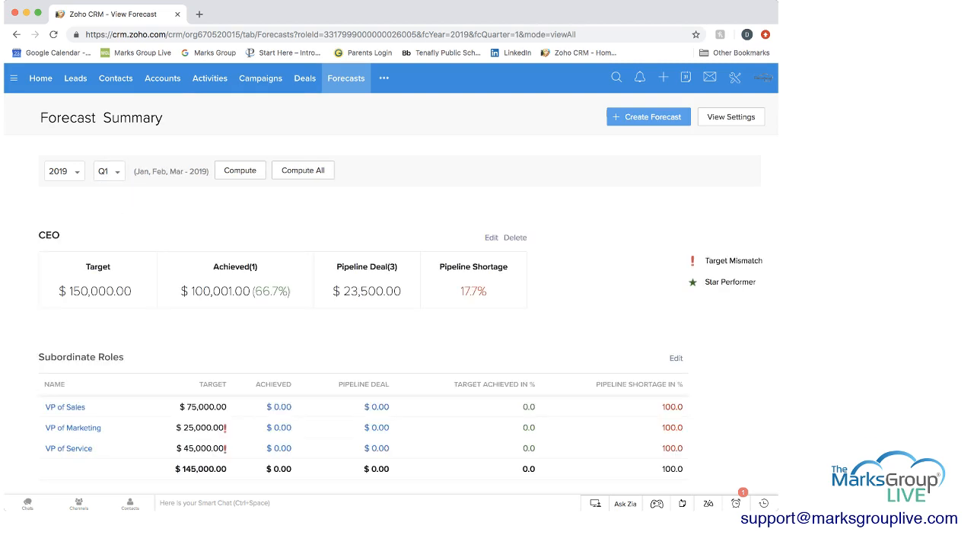
pyautogui.scroll(-3, 391, 305)
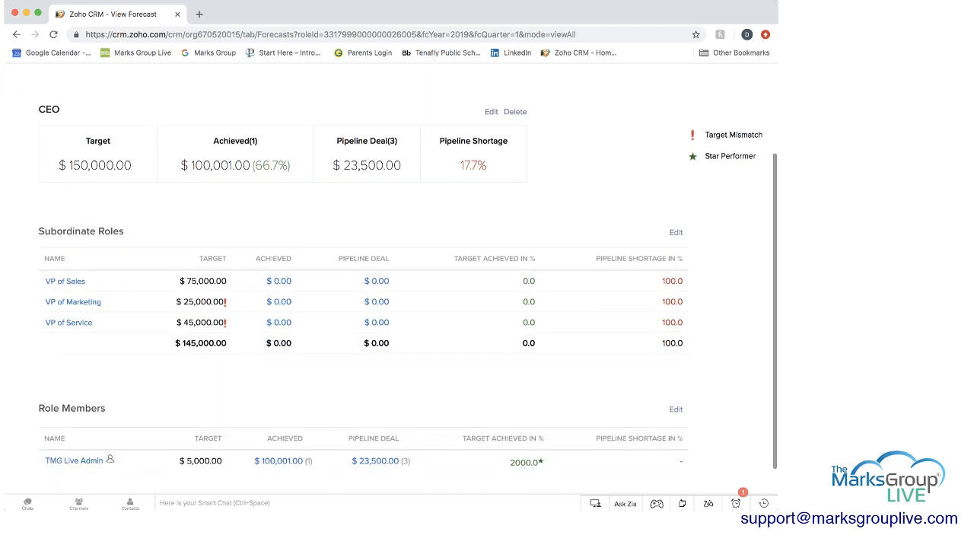
pyautogui.scroll(-1, 408, 285)
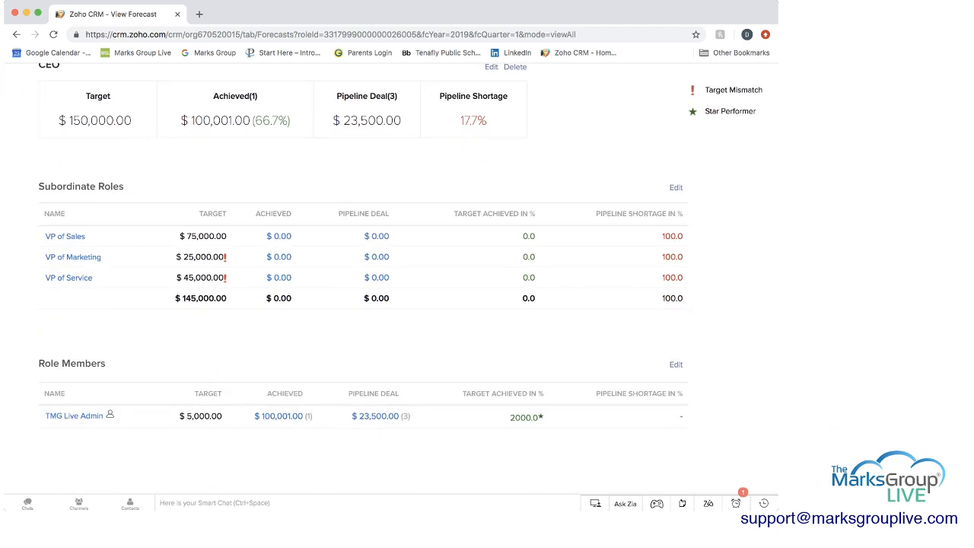
pyautogui.scroll(-1, 408, 286)
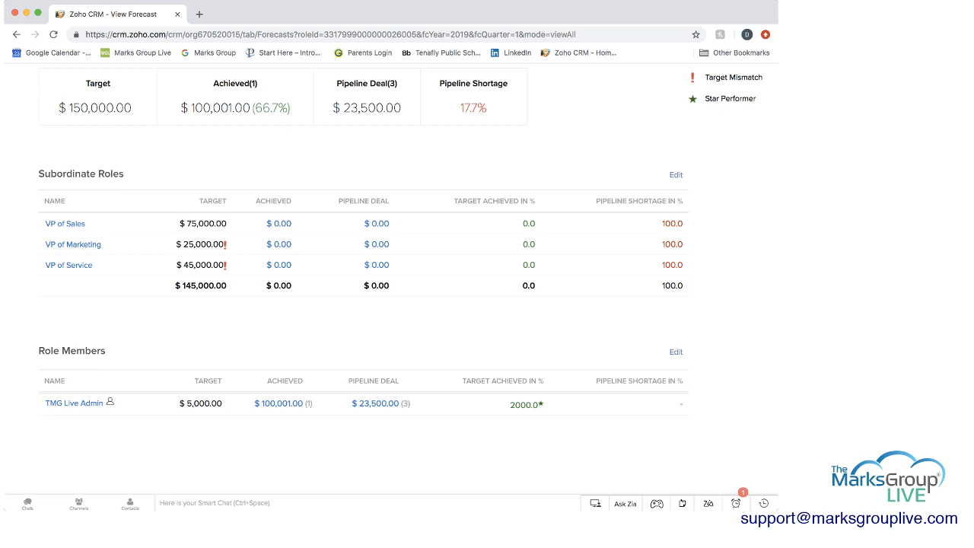
pyautogui.scroll(1, 408, 281)
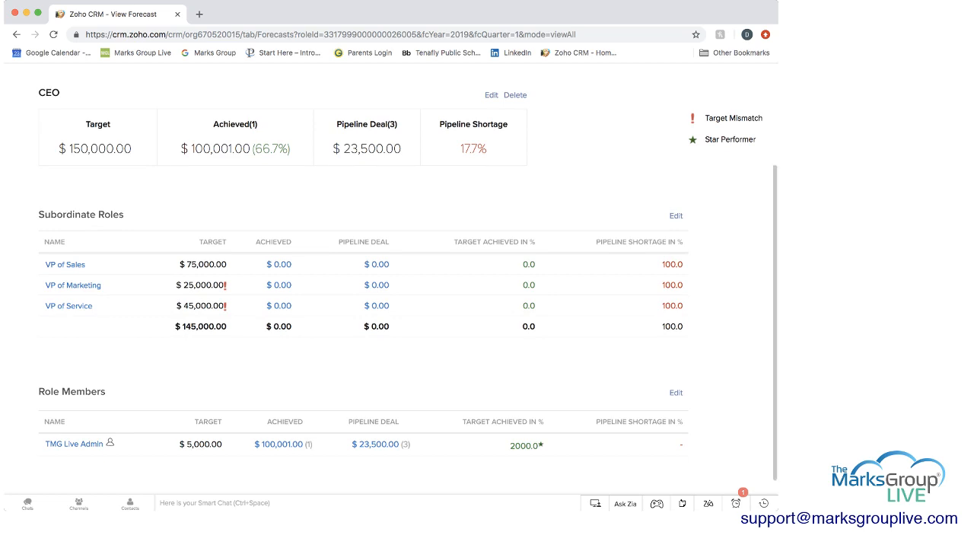
pyautogui.scroll(1, 408, 280)
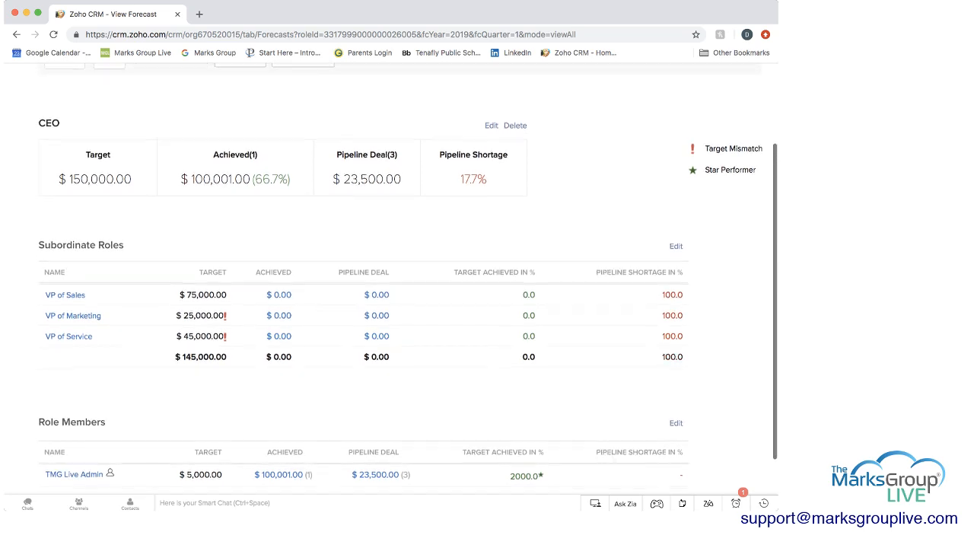